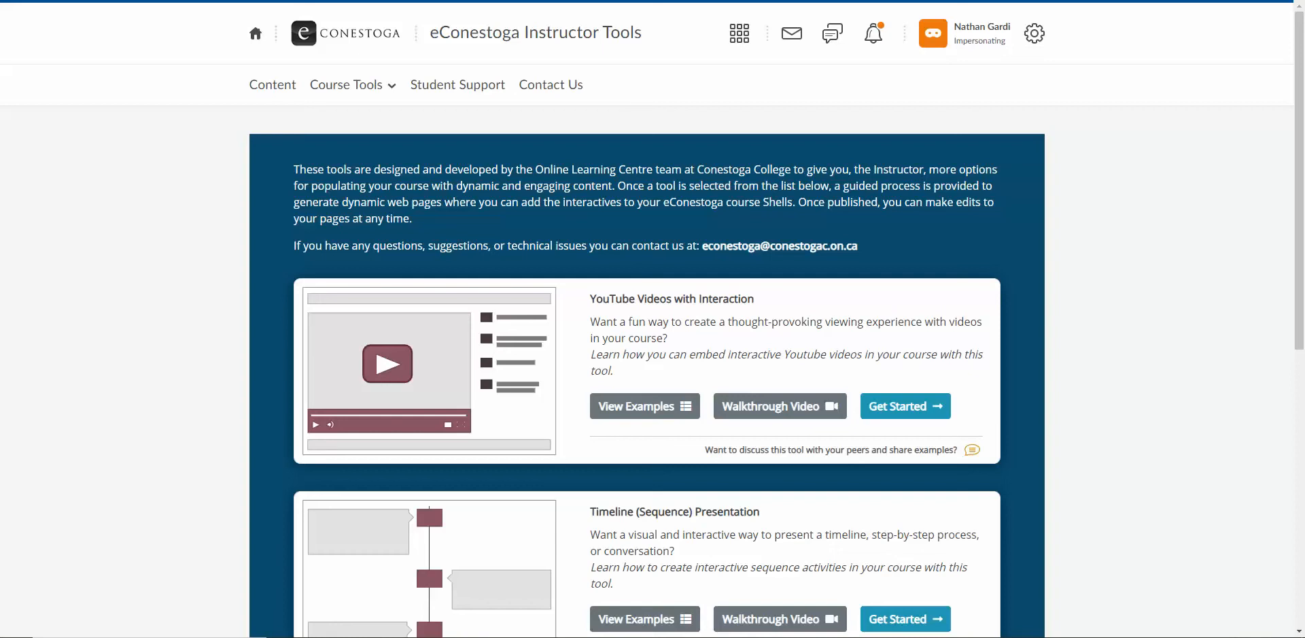
# - Open the YouTube Videos with Interaction tool and advance to its Video Configuration step
pyautogui.moveTo(577, 298); pyautogui.dragTo(764, 294)
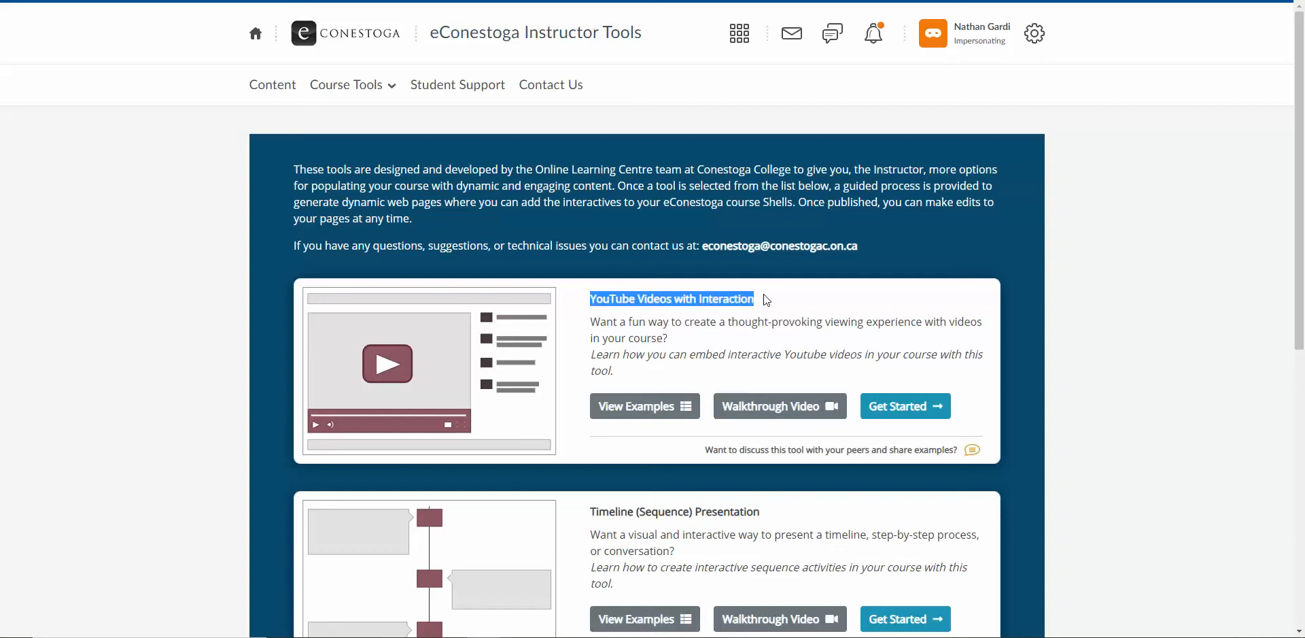
pyautogui.click(765, 294)
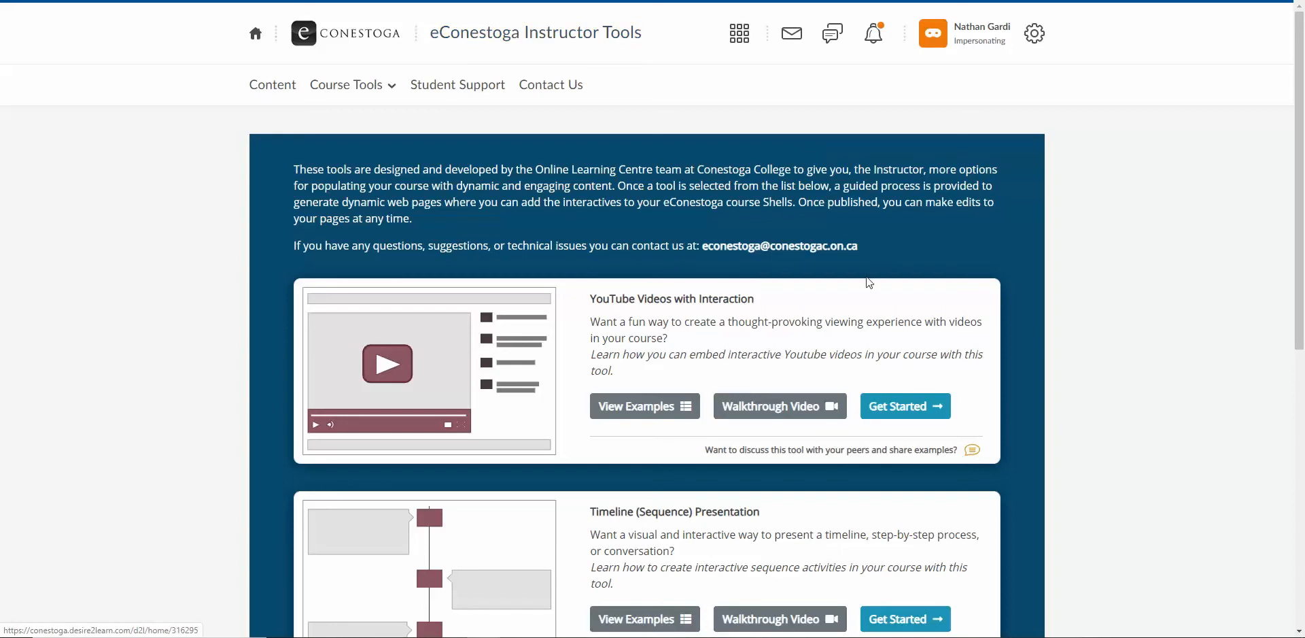
pyautogui.click(899, 408)
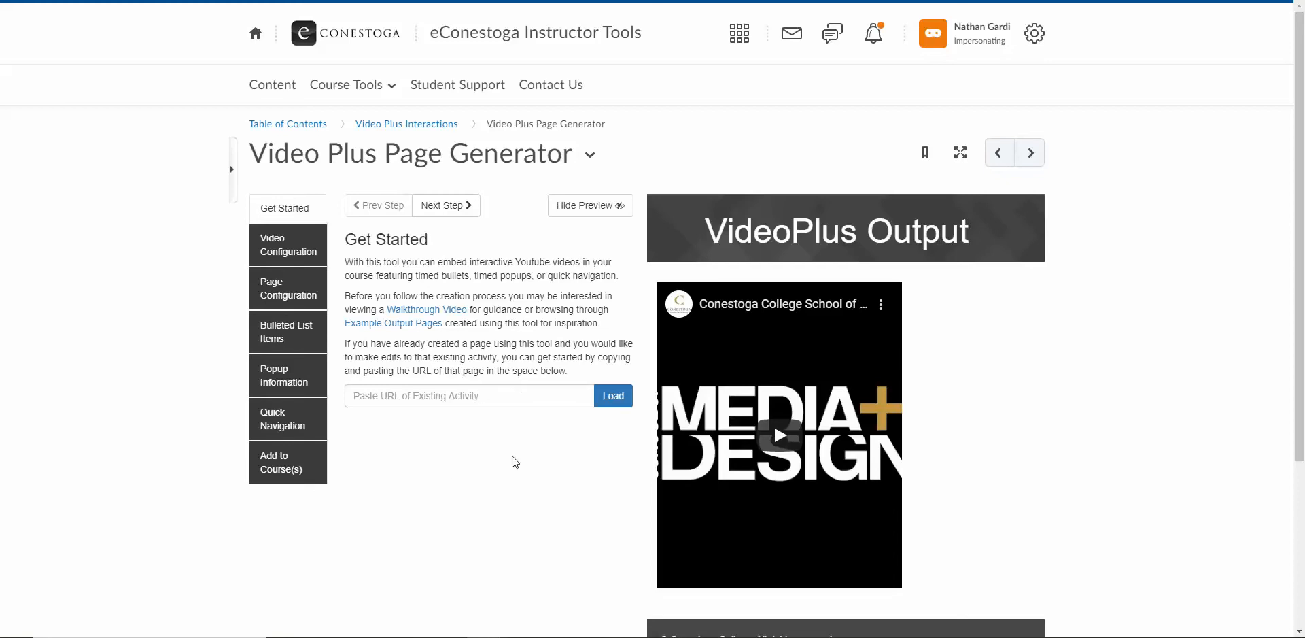
pyautogui.click(450, 216)
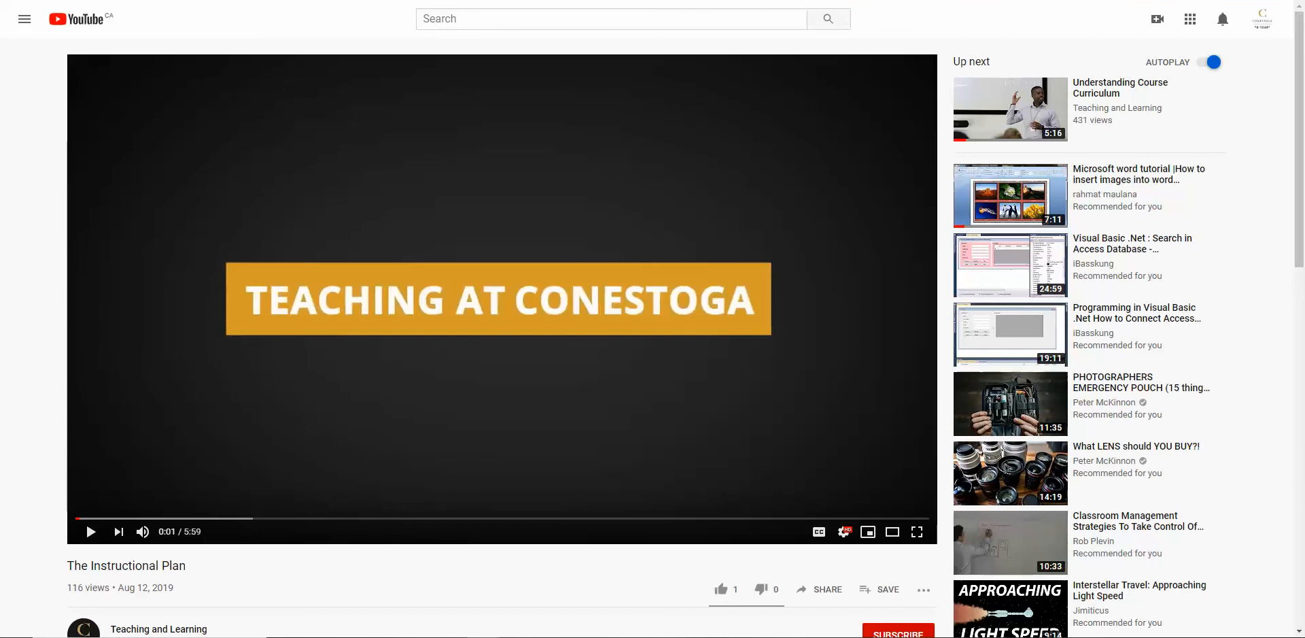
# - Copy the web address of the YouTube video "The Instructional Plan" and use it as the generator's YouTube Video URL
pyautogui.rightClick(223, 2)
pyautogui.click(262, 43)
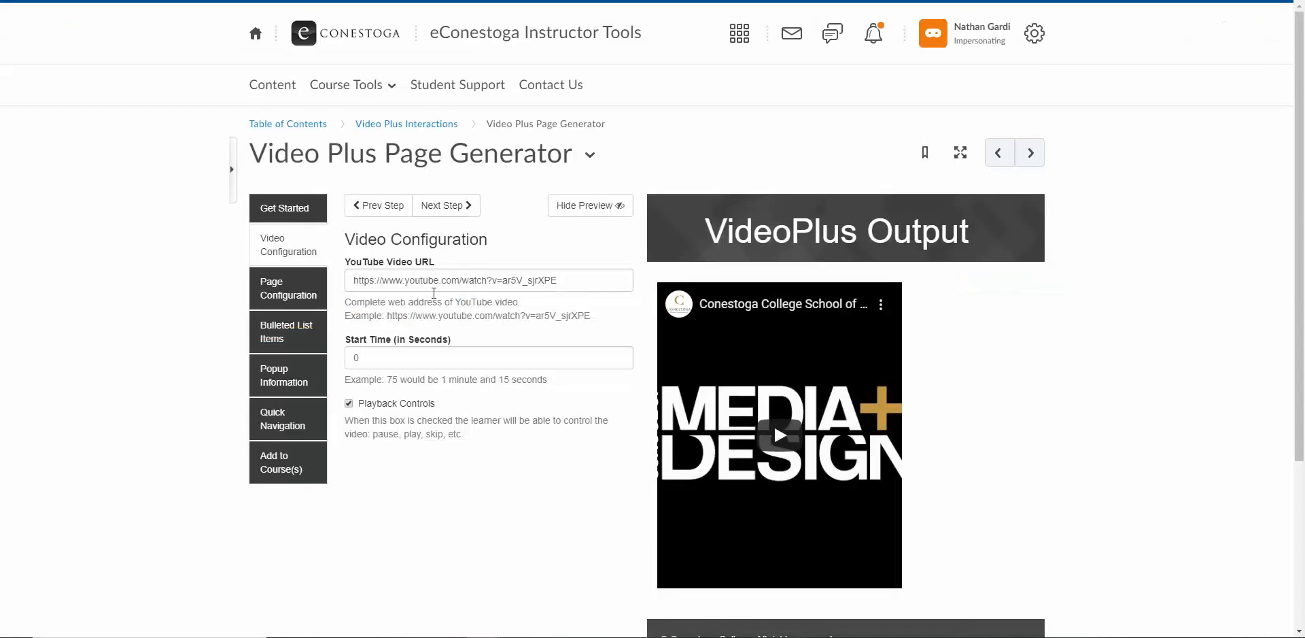
pyautogui.click(461, 281)
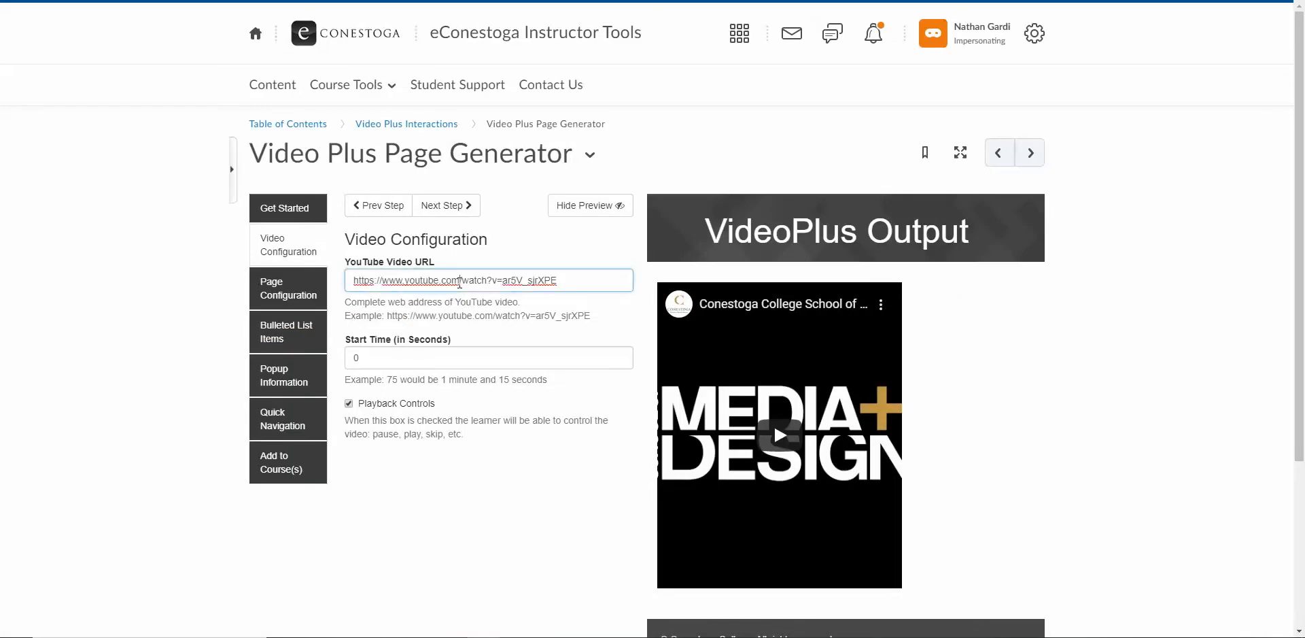
pyautogui.hotkey('ctrl', 'a')
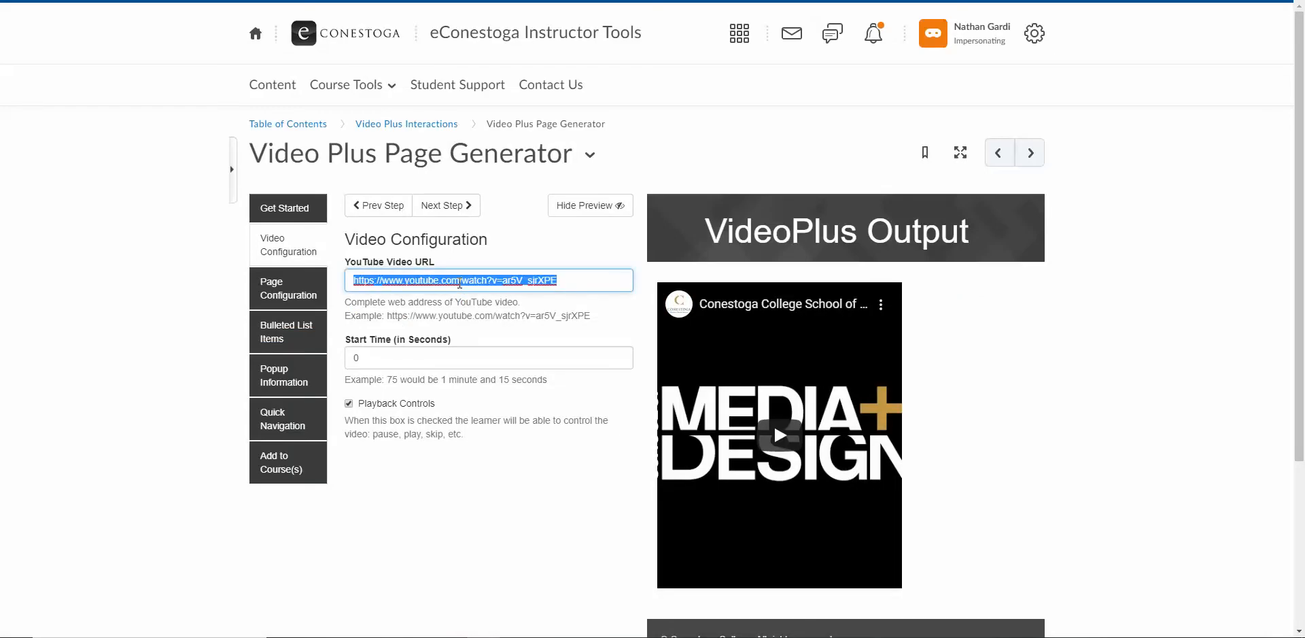
pyautogui.rightClick(512, 280)
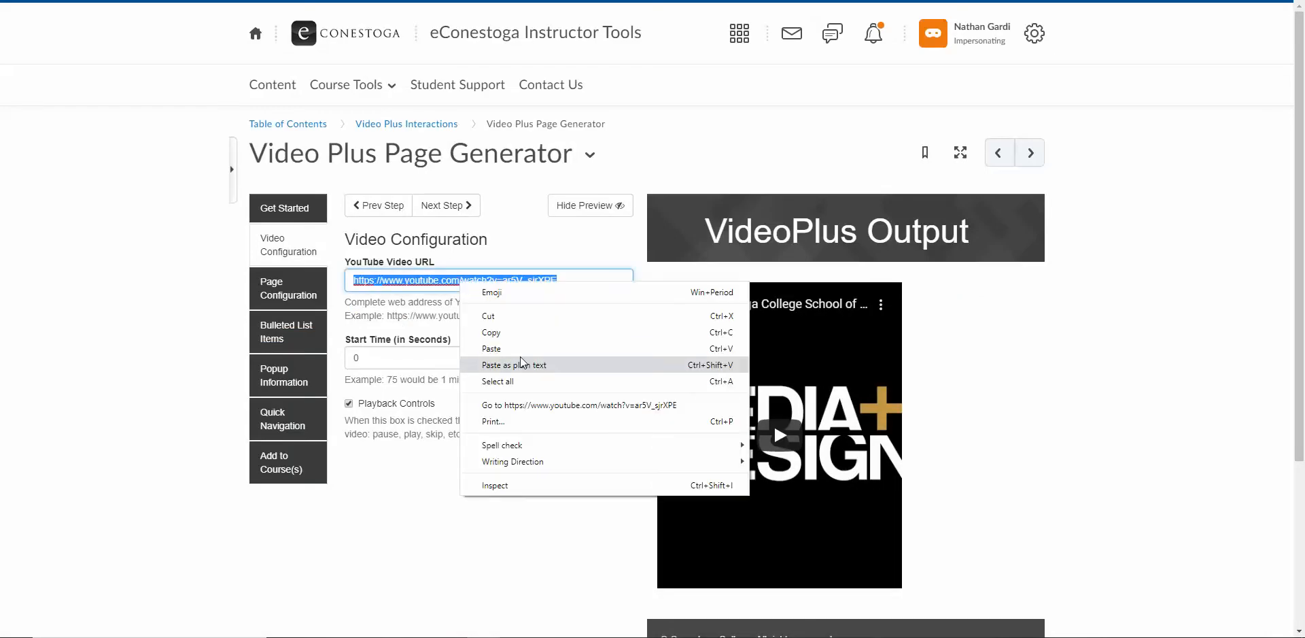
pyautogui.click(520, 356)
pyautogui.click(580, 480)
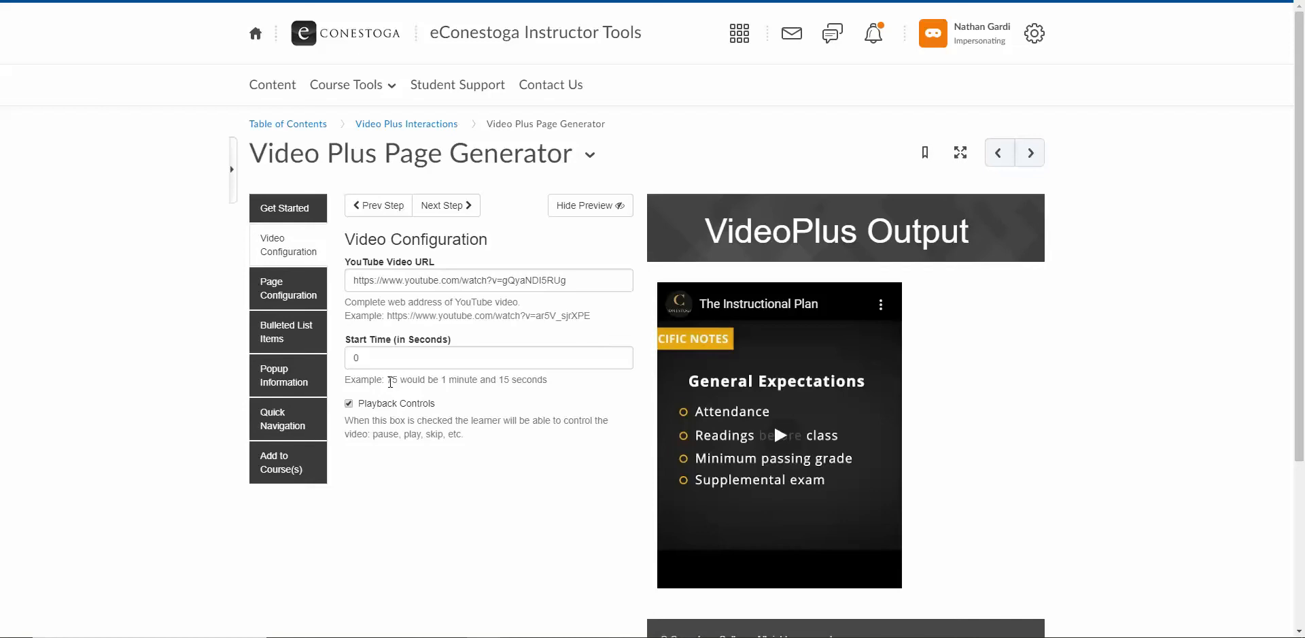
# - Review the start time example, play the video preview and skip ahead to about 2:18
pyautogui.moveTo(388, 382); pyautogui.dragTo(414, 382)
pyautogui.click(445, 379)
pyautogui.click(762, 477)
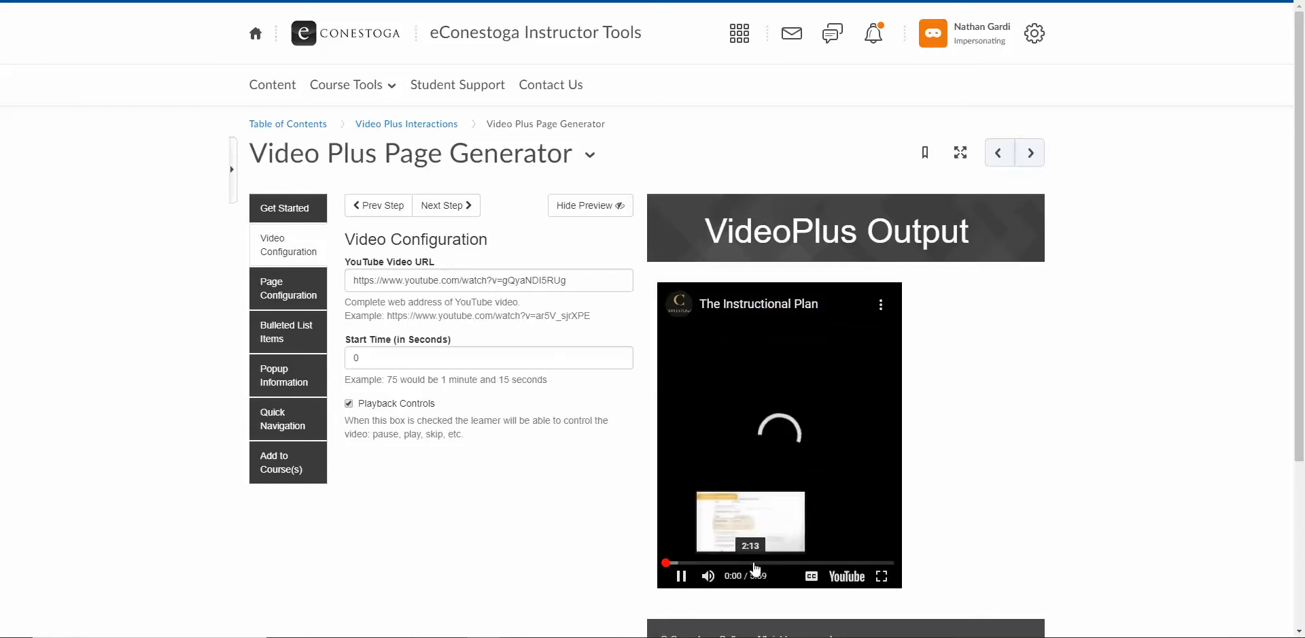
pyautogui.click(754, 563)
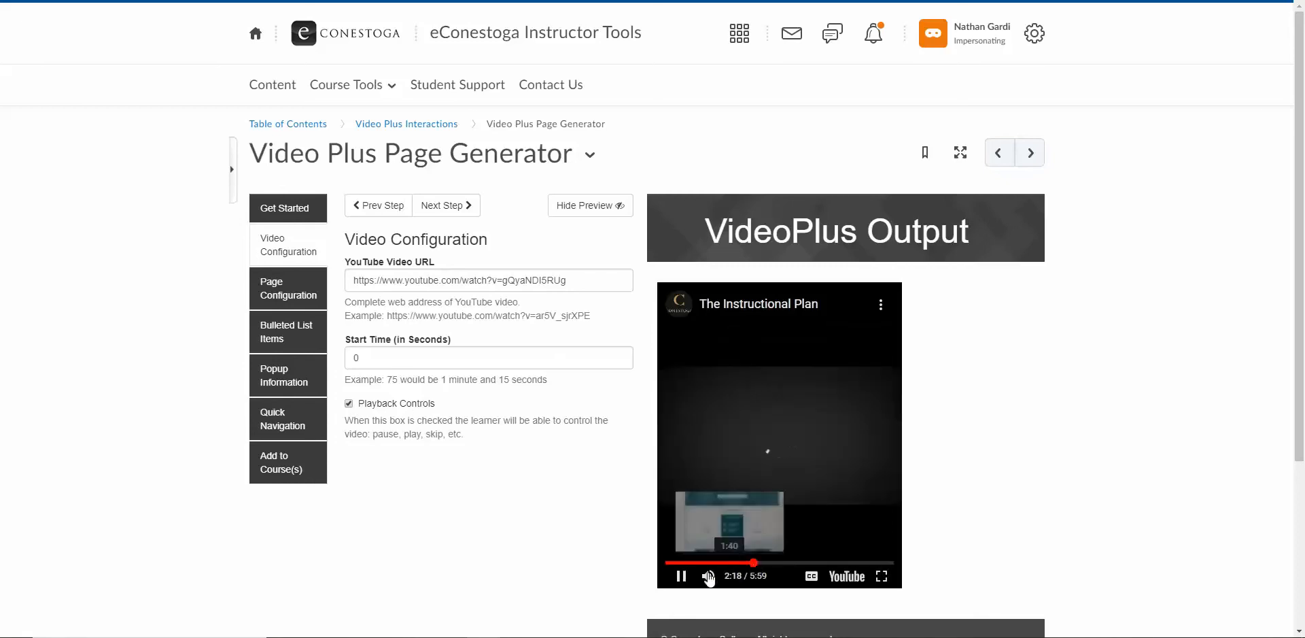
# - Try playing the preview with Playback Controls disabled and re-enable the option
pyautogui.click(348, 404)
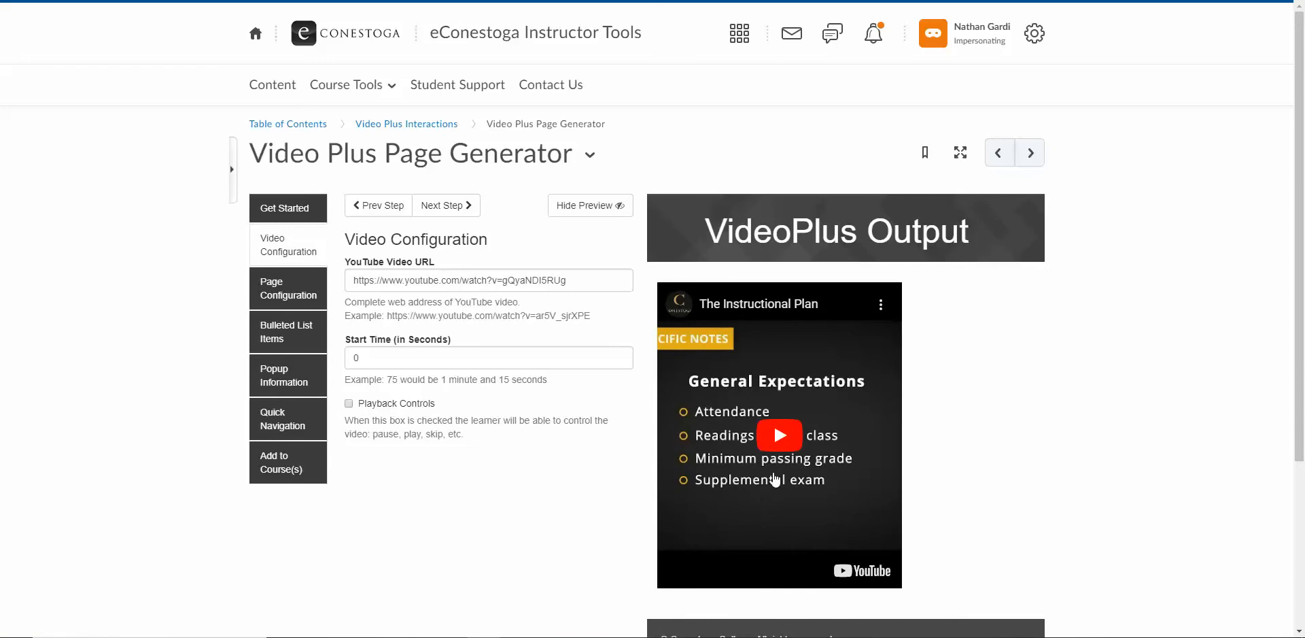
pyautogui.click(772, 476)
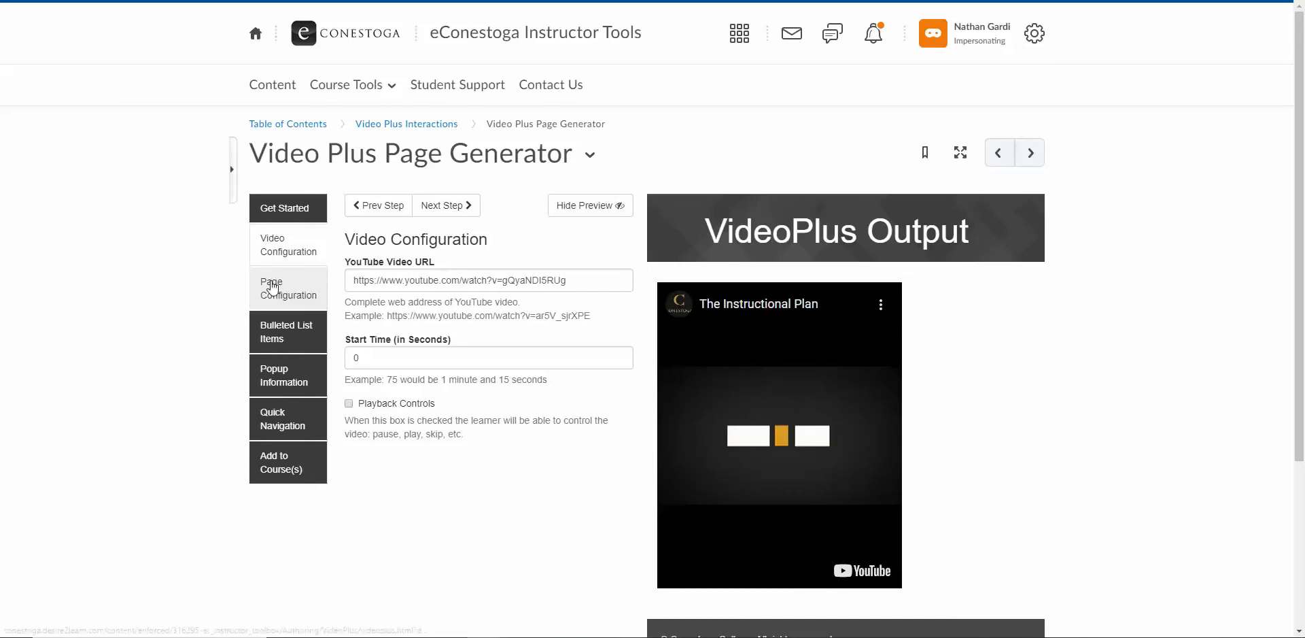
pyautogui.click(349, 403)
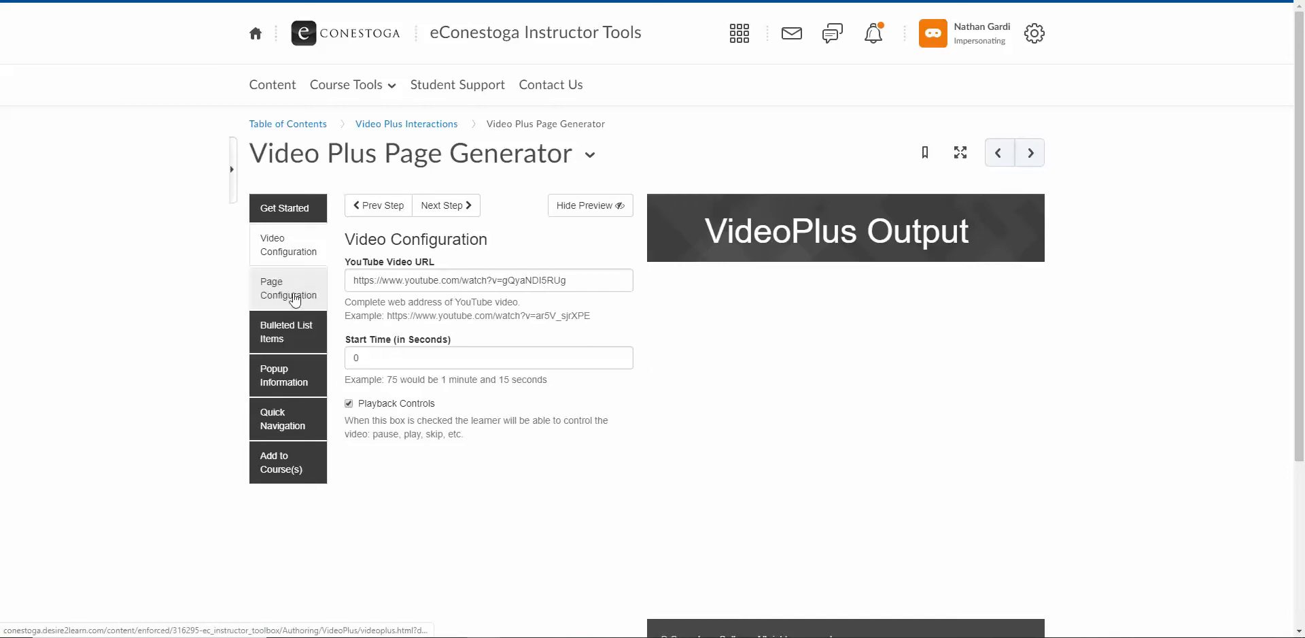
# - Advance to Page Configuration and set the page title to "Instructional Plan"
pyautogui.click(448, 206)
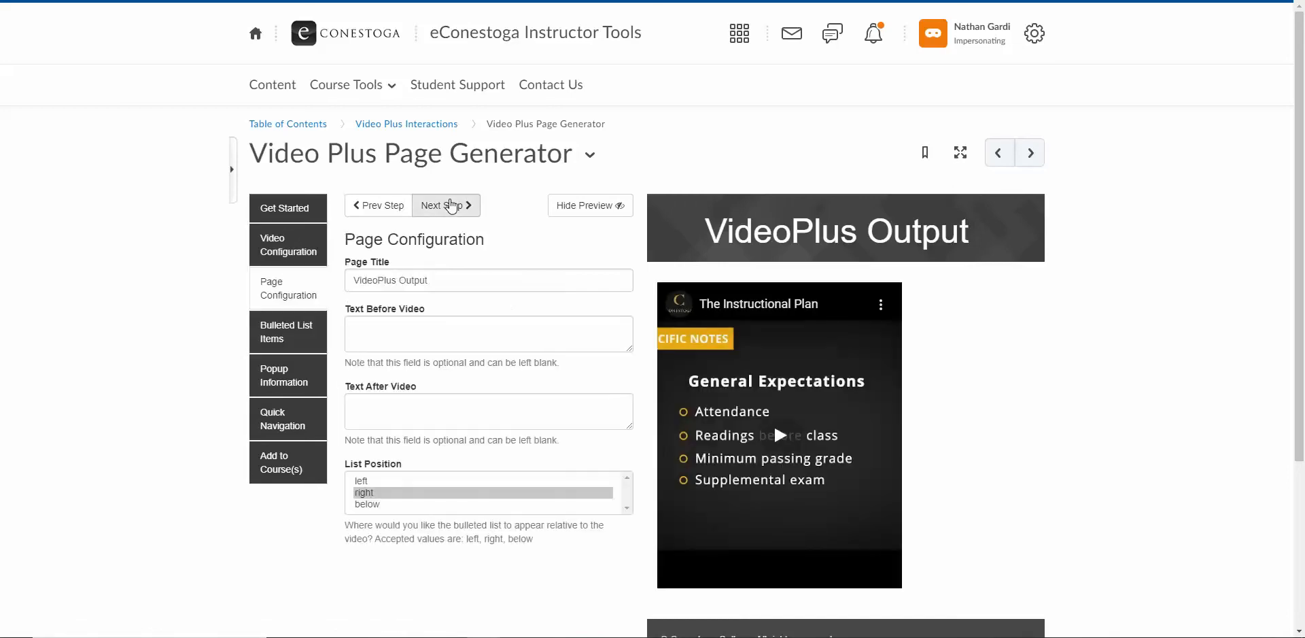
pyautogui.tripleClick(425, 279)
pyautogui.click(467, 270)
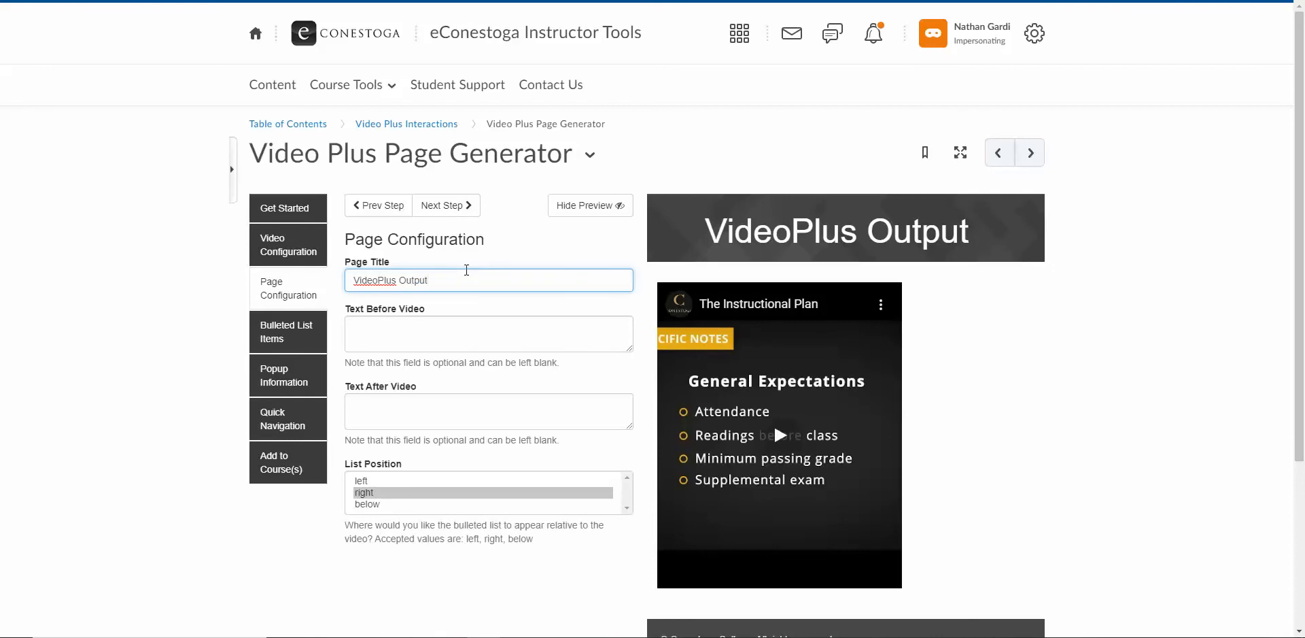
pyautogui.tripleClick(467, 270)
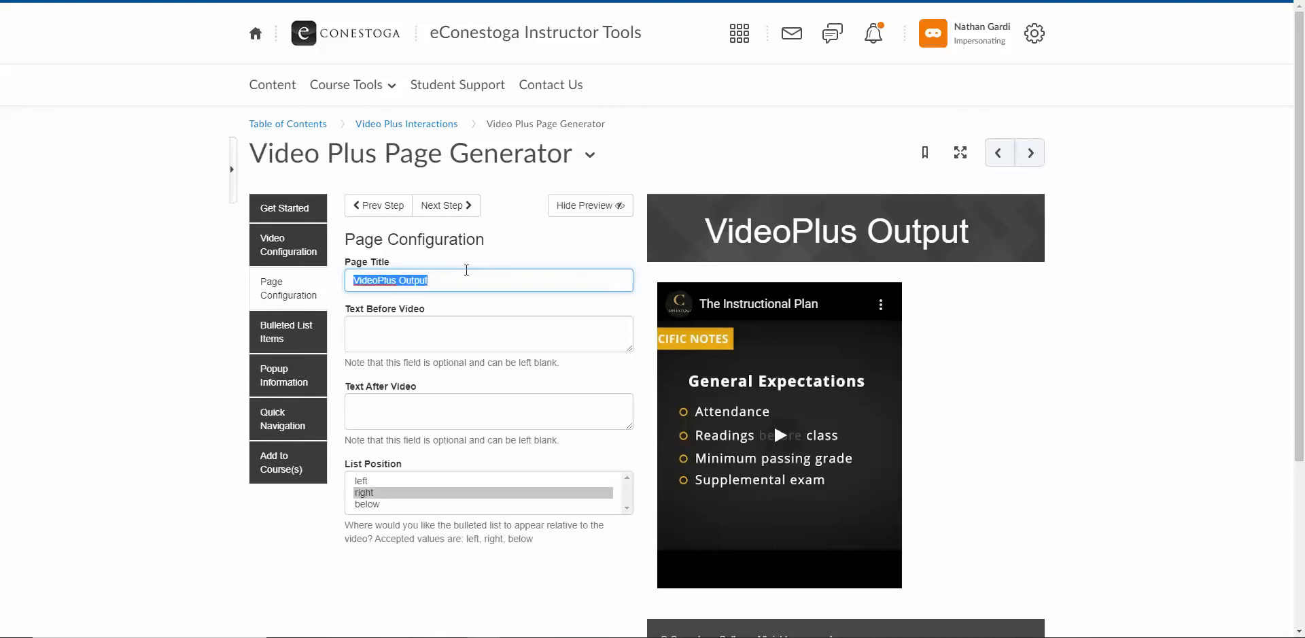
pyautogui.write('In')
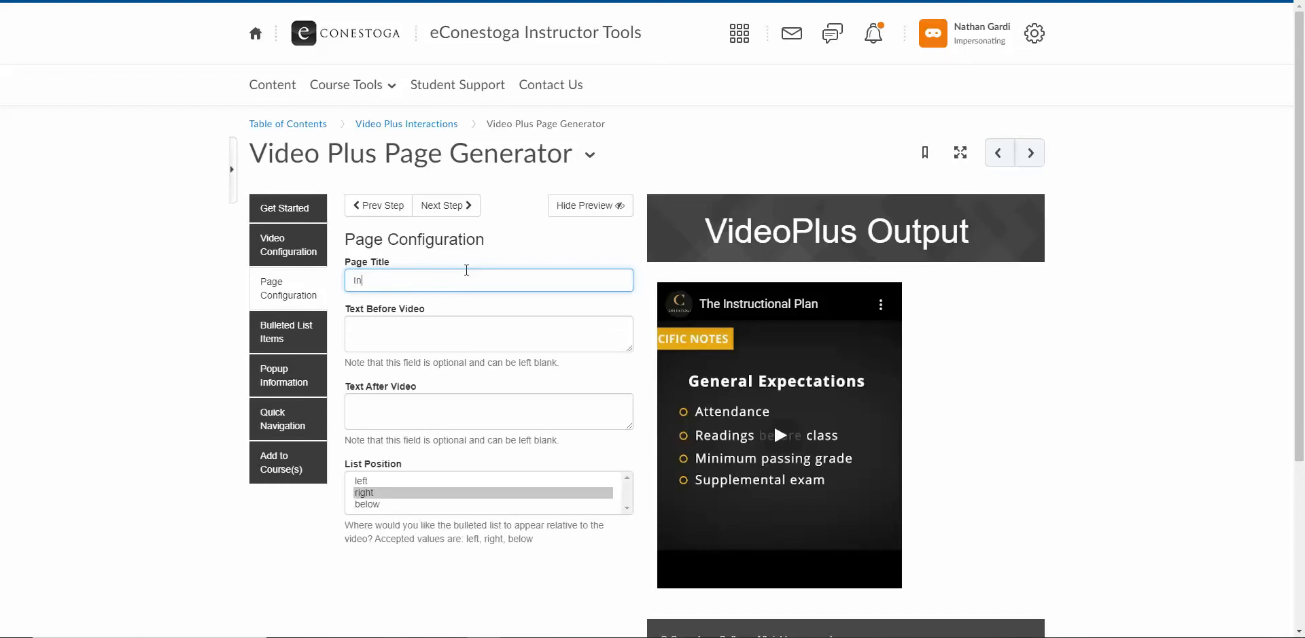
pyautogui.write('structional Plan')
# - Enter "This was created by the Teaching and Learning Team" as the text before the video
pyautogui.click(387, 317)
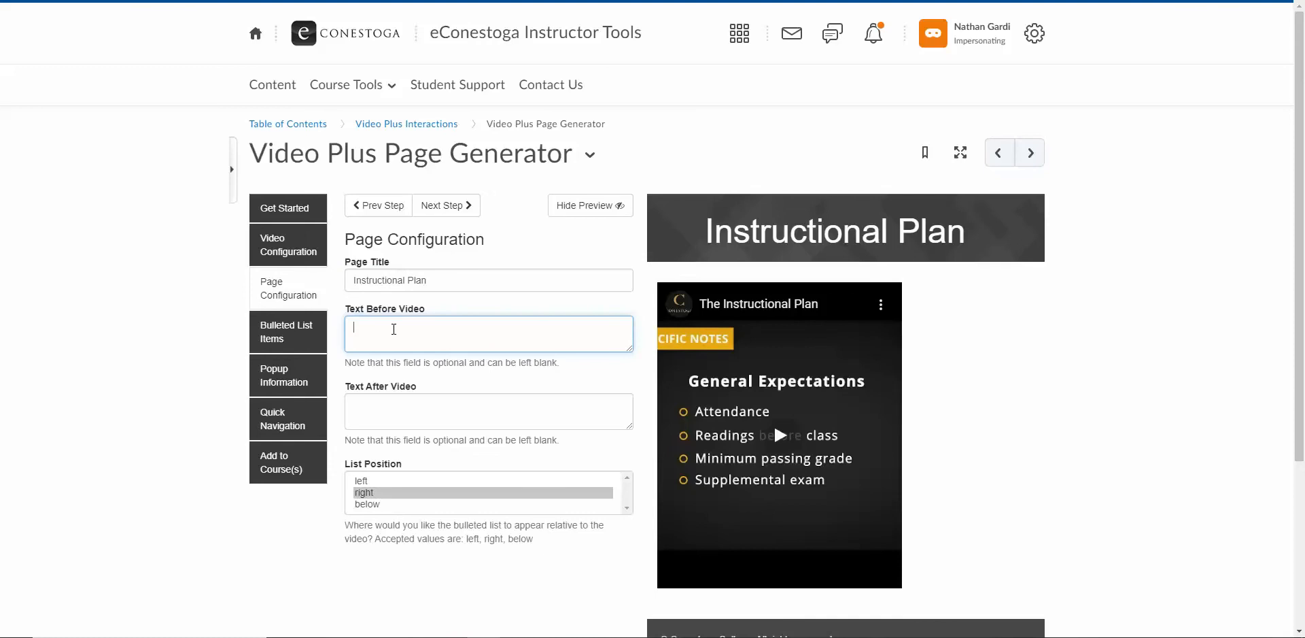
pyautogui.write('This was created by the Teadhing an')
pyautogui.press('BackSpace')
pyautogui.press('BackSpace')
pyautogui.press('BackSpace')
pyautogui.press('BackSpace')
pyautogui.press('BackSpace')
pyautogui.press('BackSpace')
pyautogui.press('BackSpace')
pyautogui.press('BackSpace')
pyautogui.press('BackSpace')
pyautogui.write('ching and Lea')
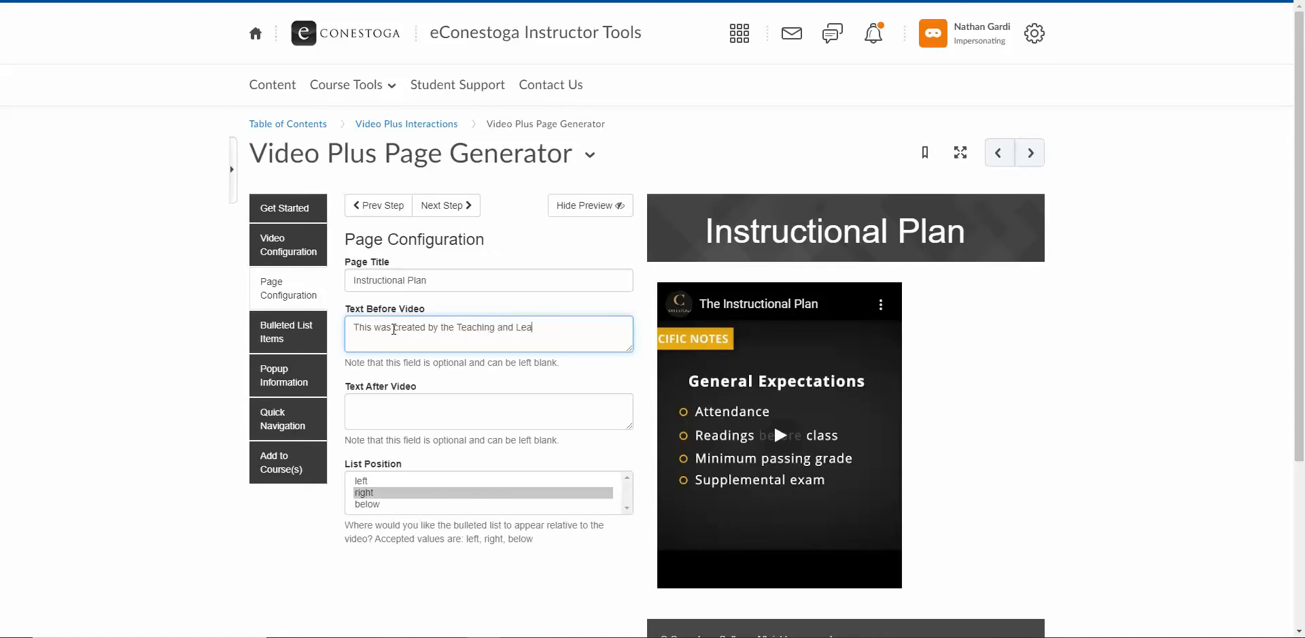
pyautogui.write('rning Team')
pyautogui.click(507, 405)
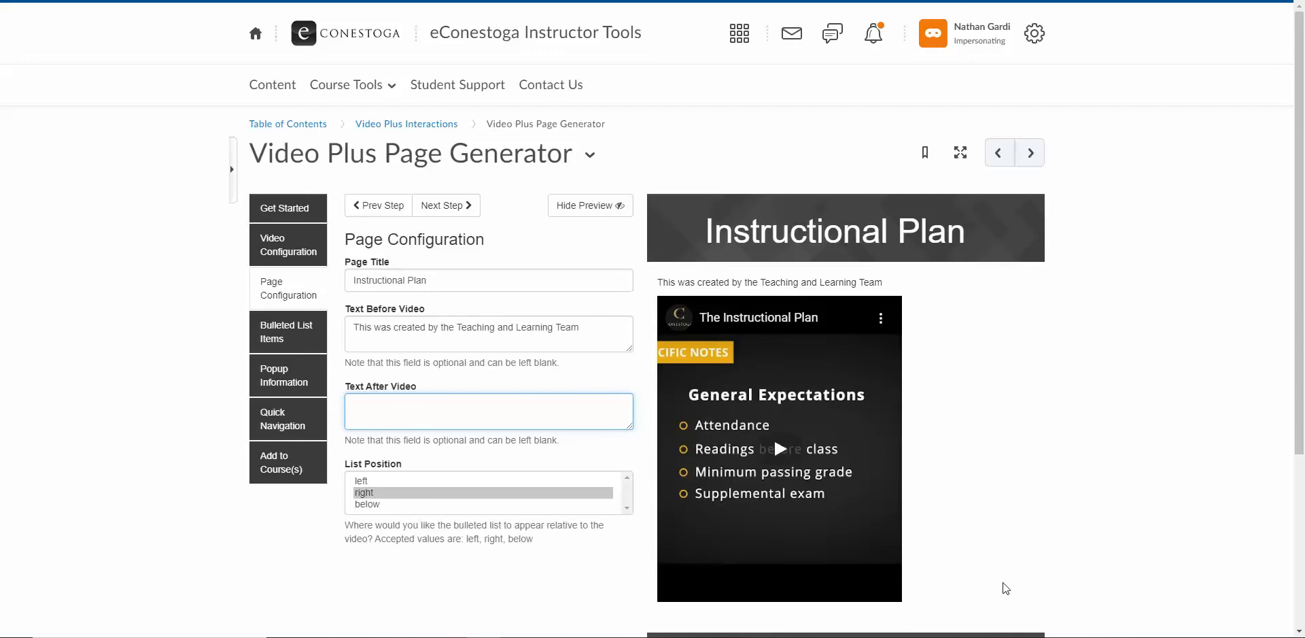
# - Try the left and below list positions in the preview and return the setting to right
pyautogui.click(363, 482)
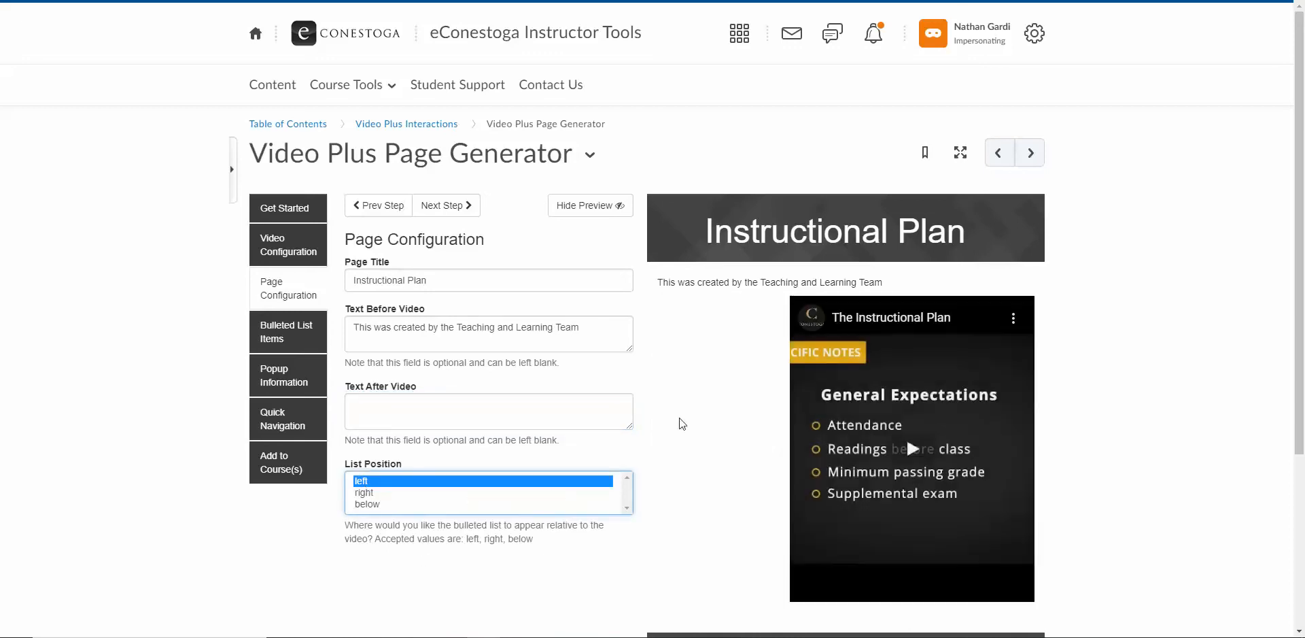
pyautogui.click(386, 505)
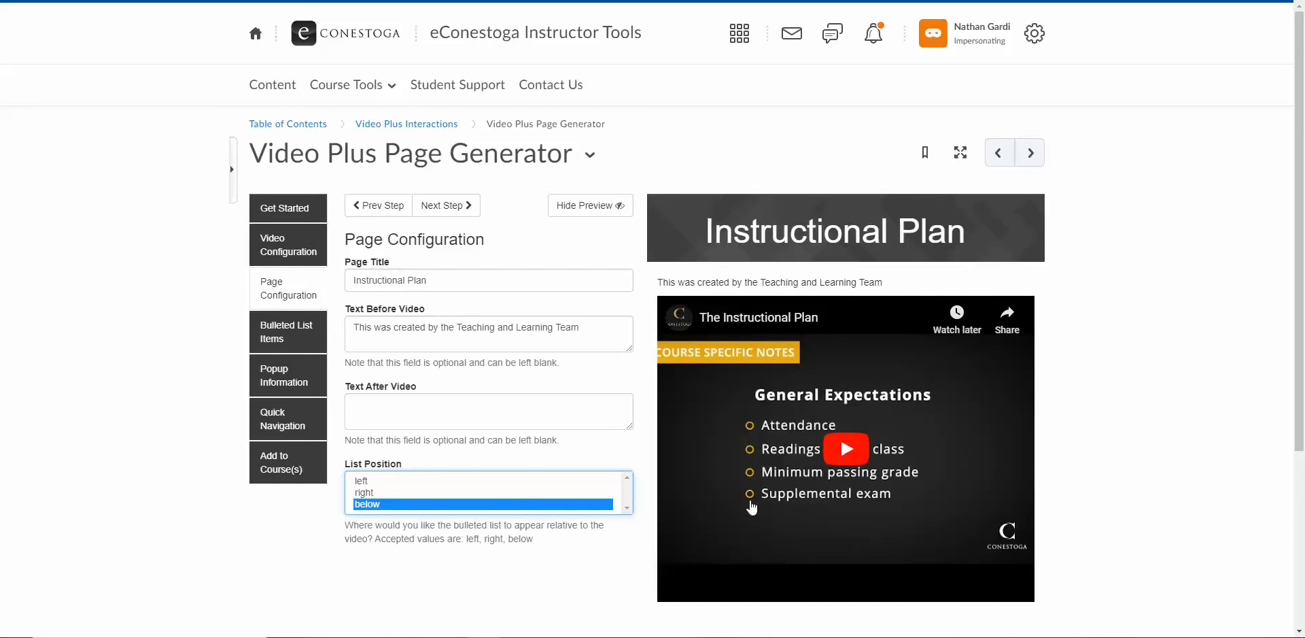
pyautogui.click(378, 490)
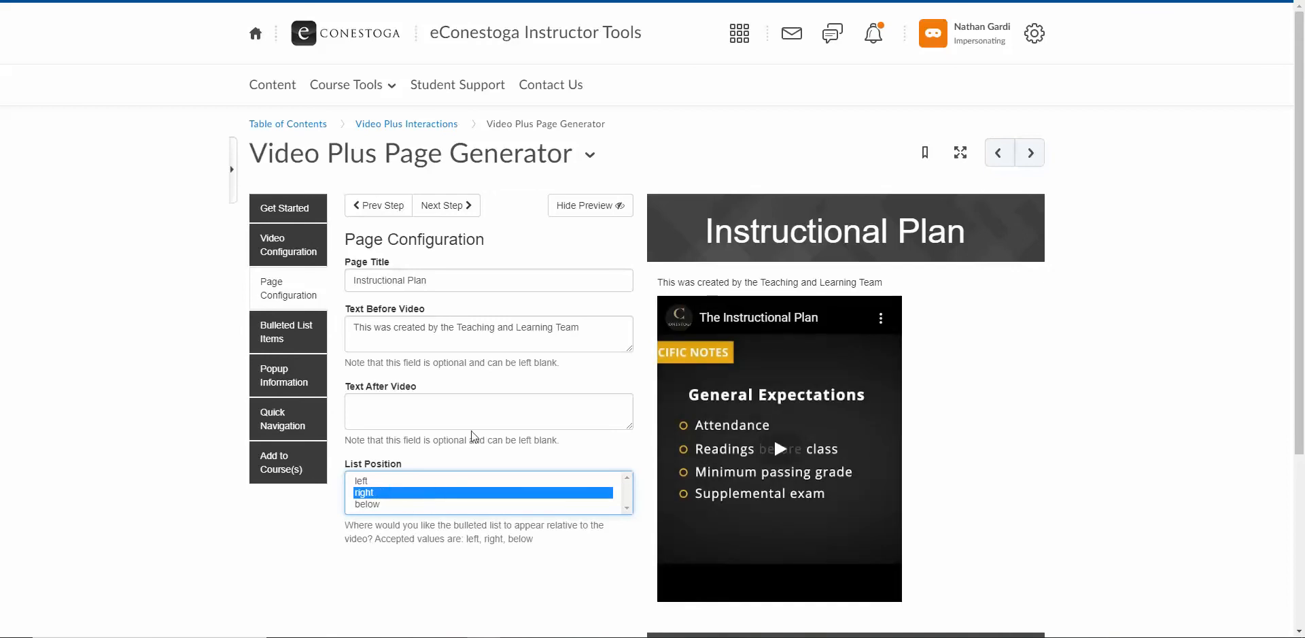
# - Advance to Bulleted List Items, add one list item and briefly play the preview to check its placeholder bullet
pyautogui.click(469, 217)
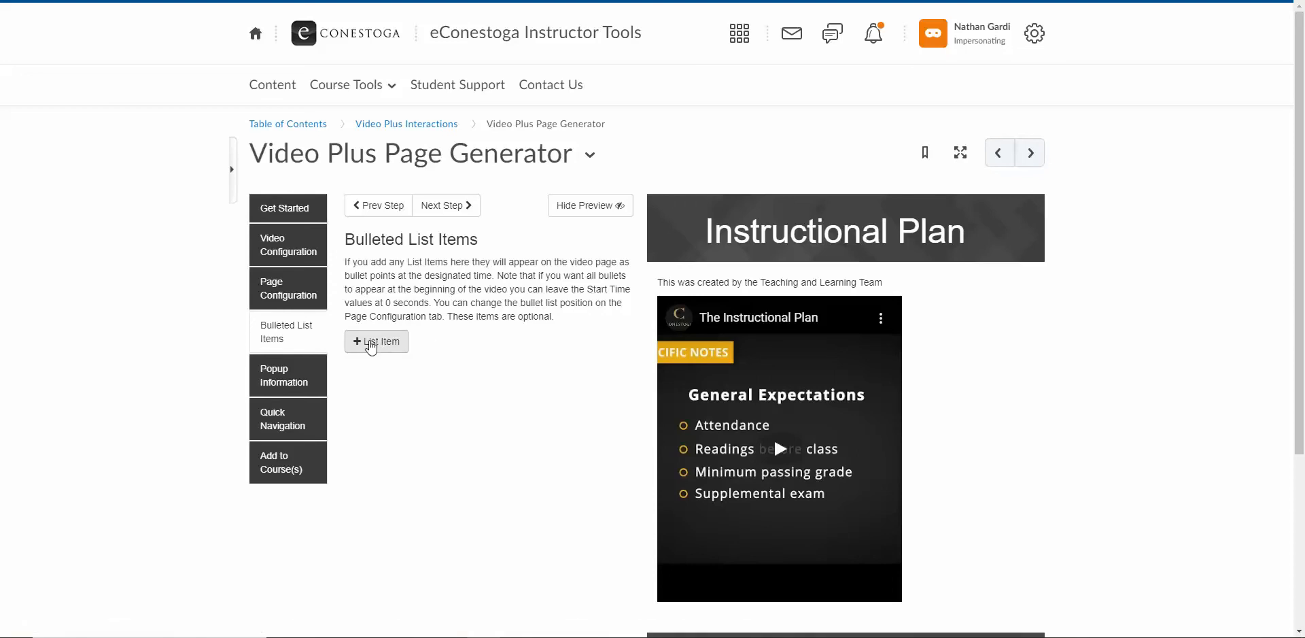
pyautogui.click(371, 343)
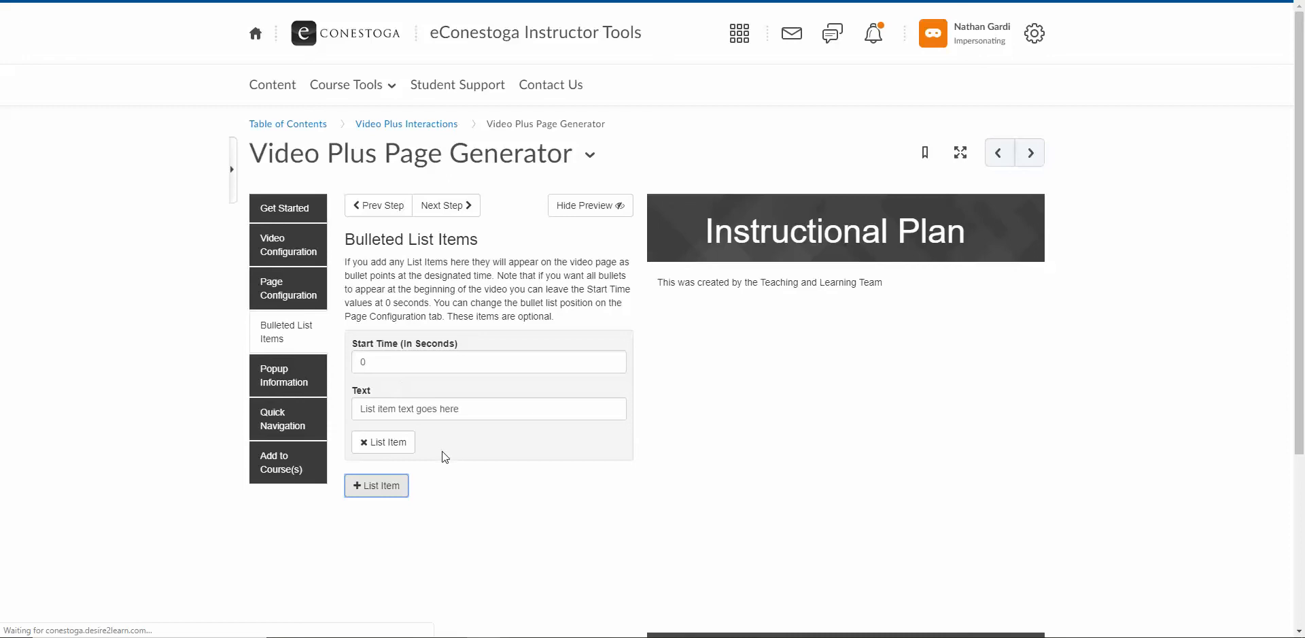
pyautogui.doubleClick(441, 363)
pyautogui.click(448, 427)
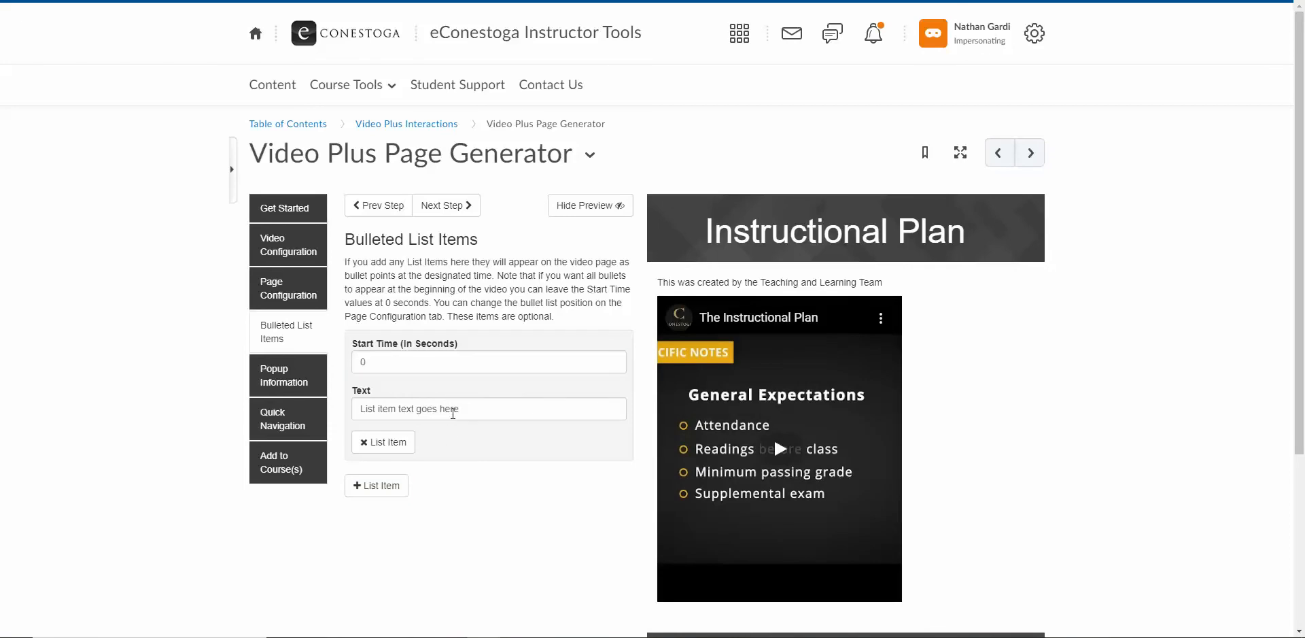
pyautogui.doubleClick(409, 359)
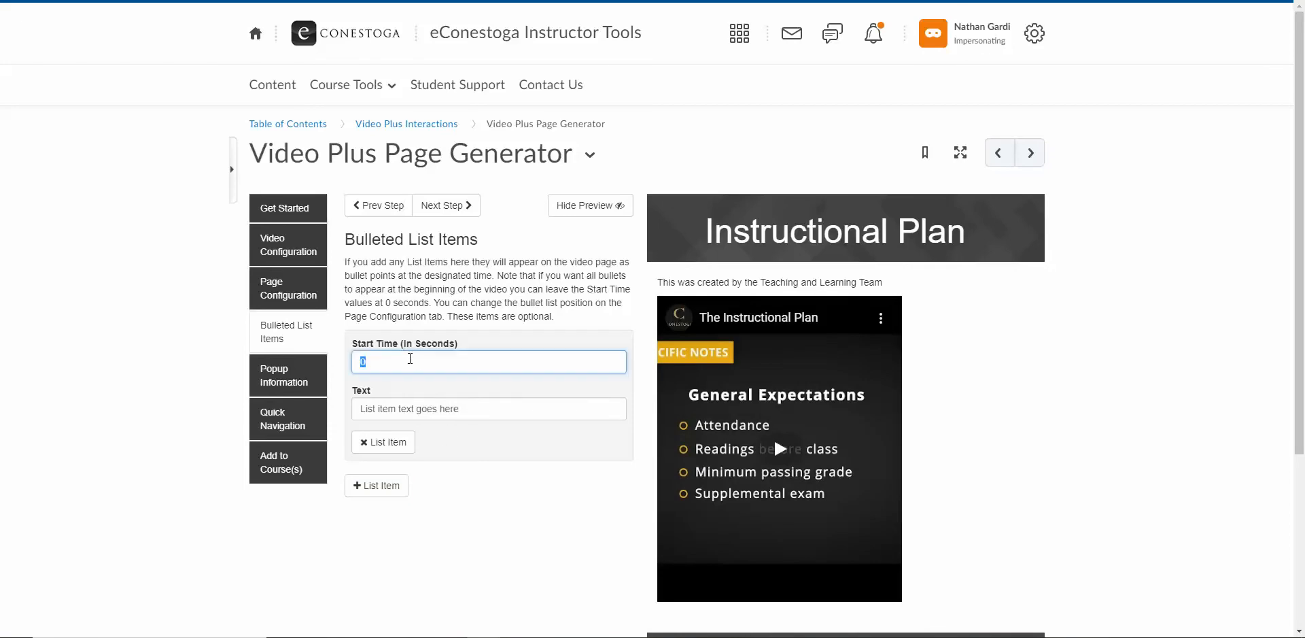
pyautogui.click(510, 409)
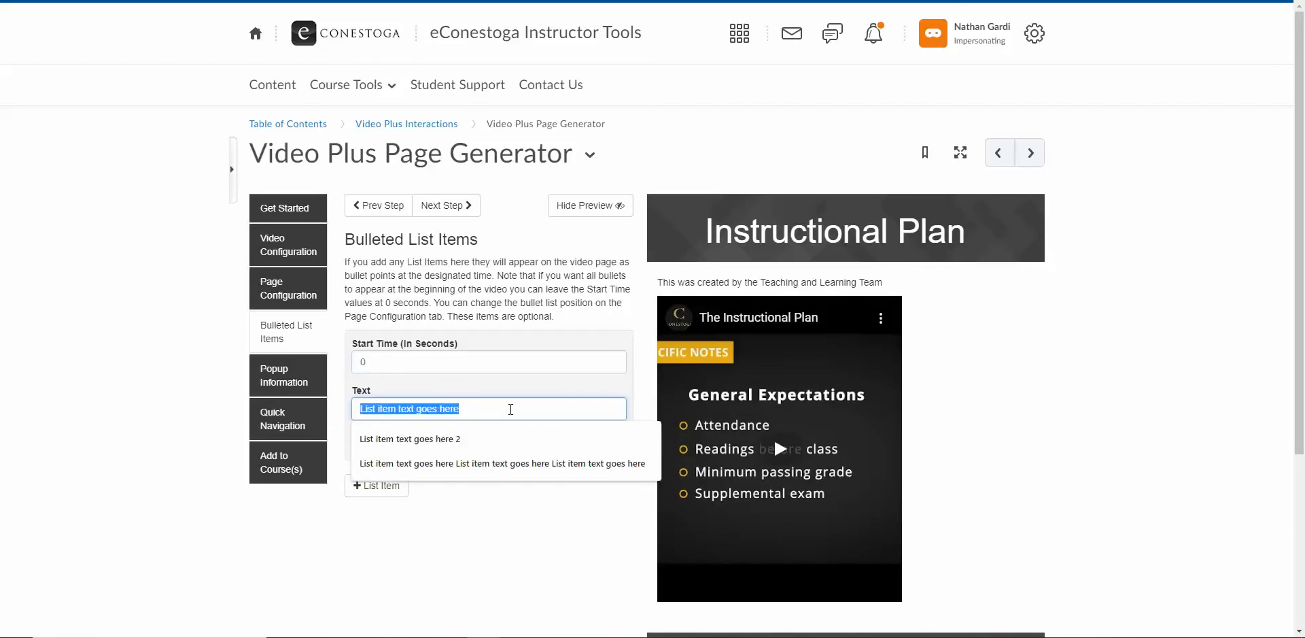
pyautogui.click(494, 359)
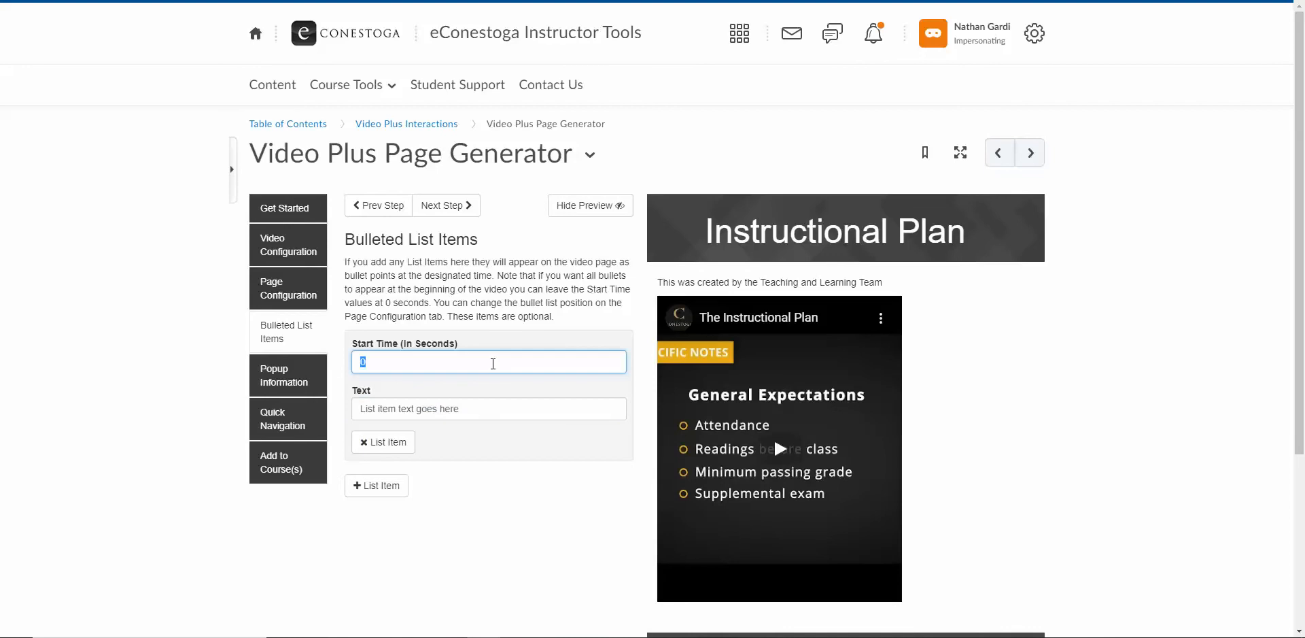
pyautogui.click(816, 433)
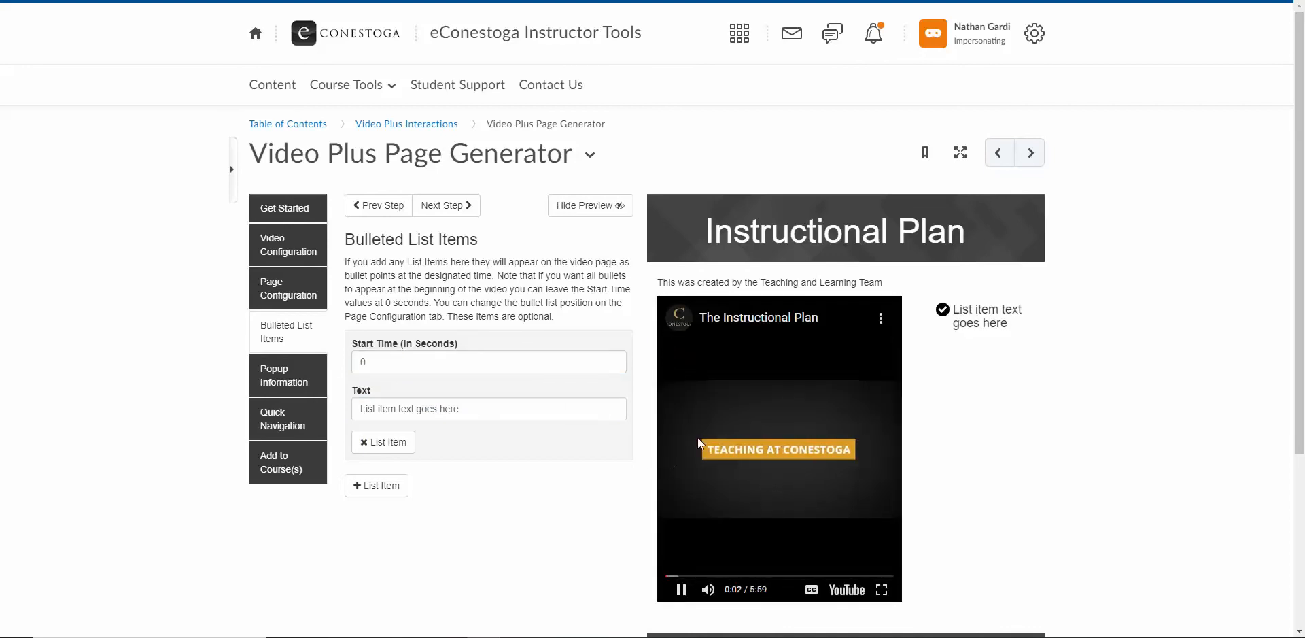
pyautogui.click(681, 590)
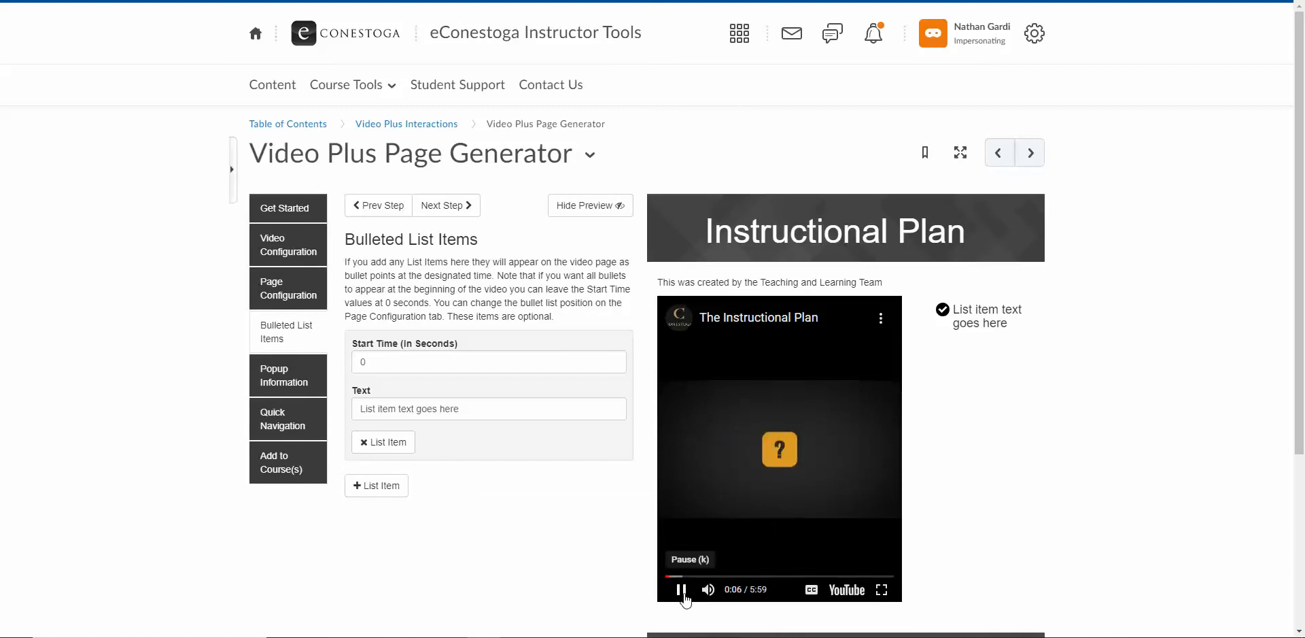
# - Set the list item's start time to 10 seconds and text to "The Instructional Plan is very important", and check it in the preview
pyautogui.click(475, 367)
pyautogui.write('10')
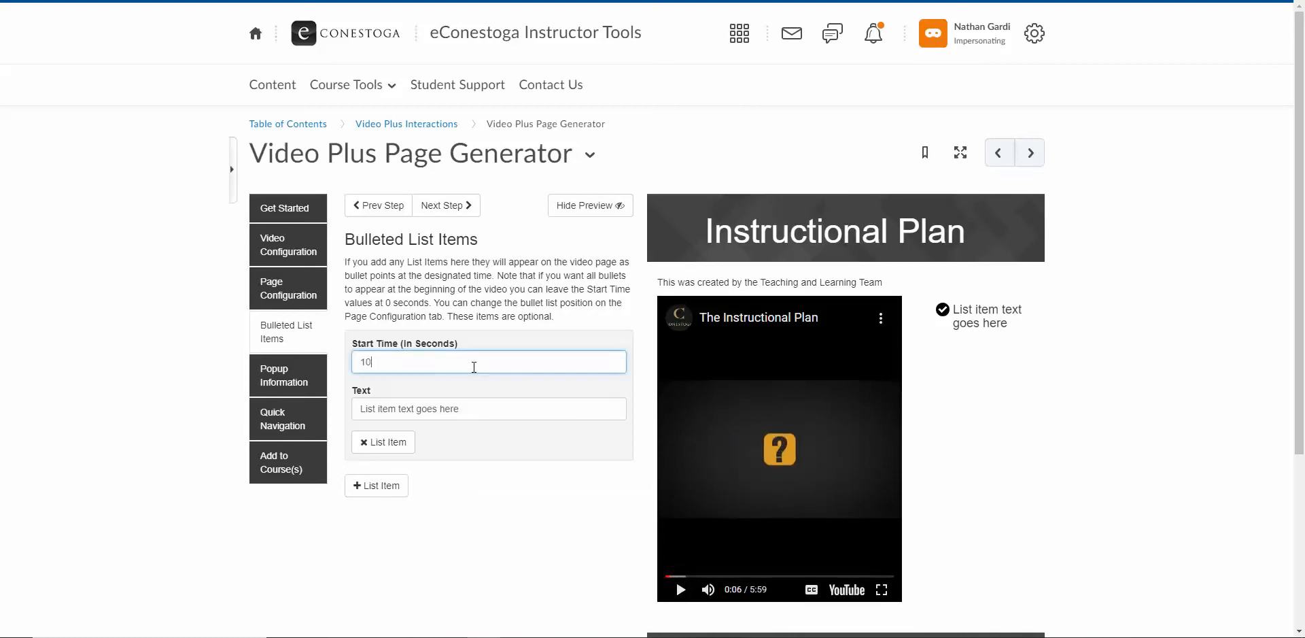
pyautogui.tripleClick(482, 406)
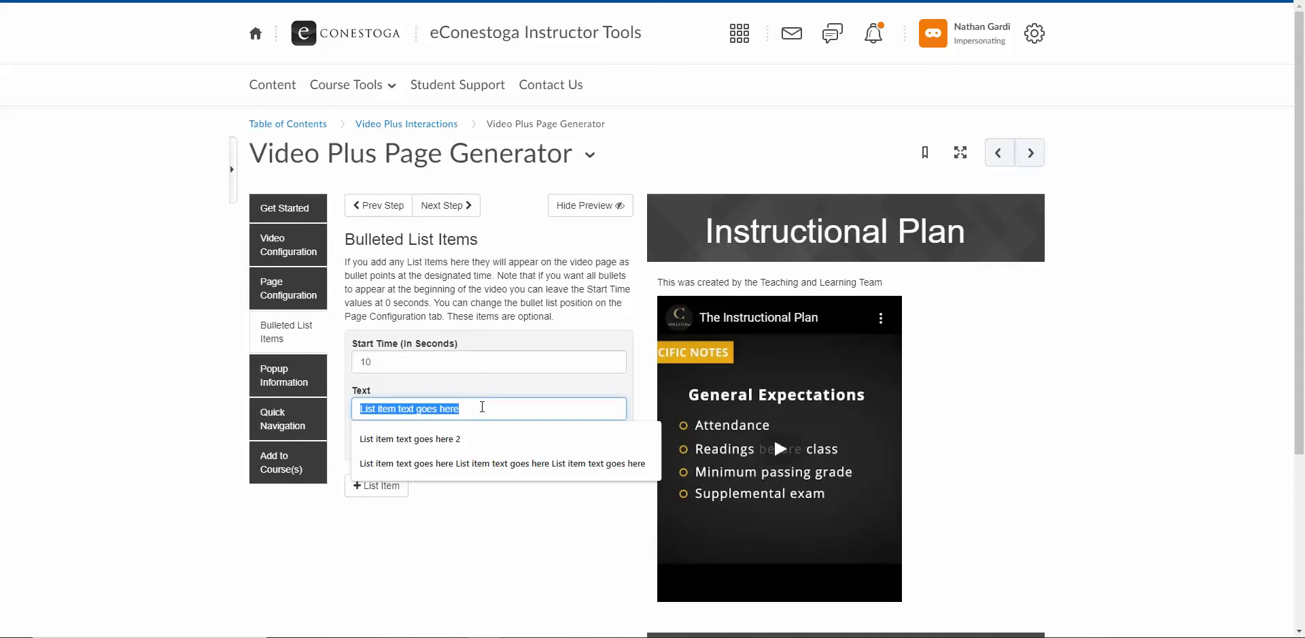
pyautogui.write('The')
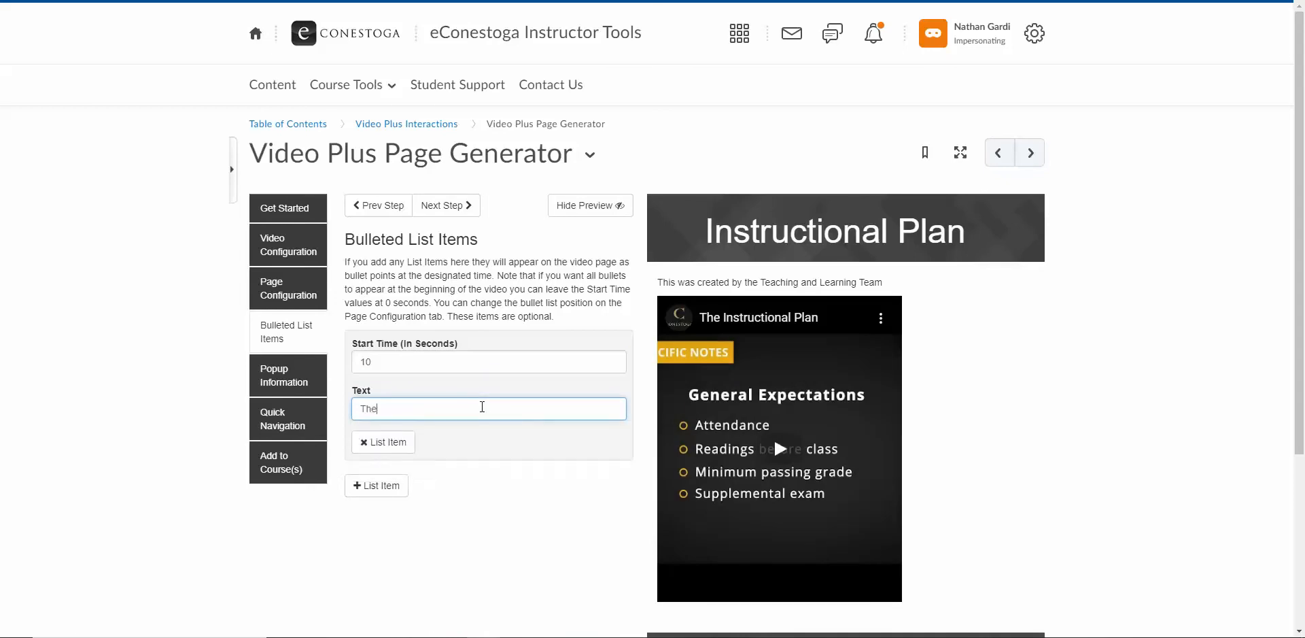
pyautogui.write(' Instructional Pln')
pyautogui.press('BackSpace')
pyautogui.press('BackSpace')
pyautogui.write('an is very impo')
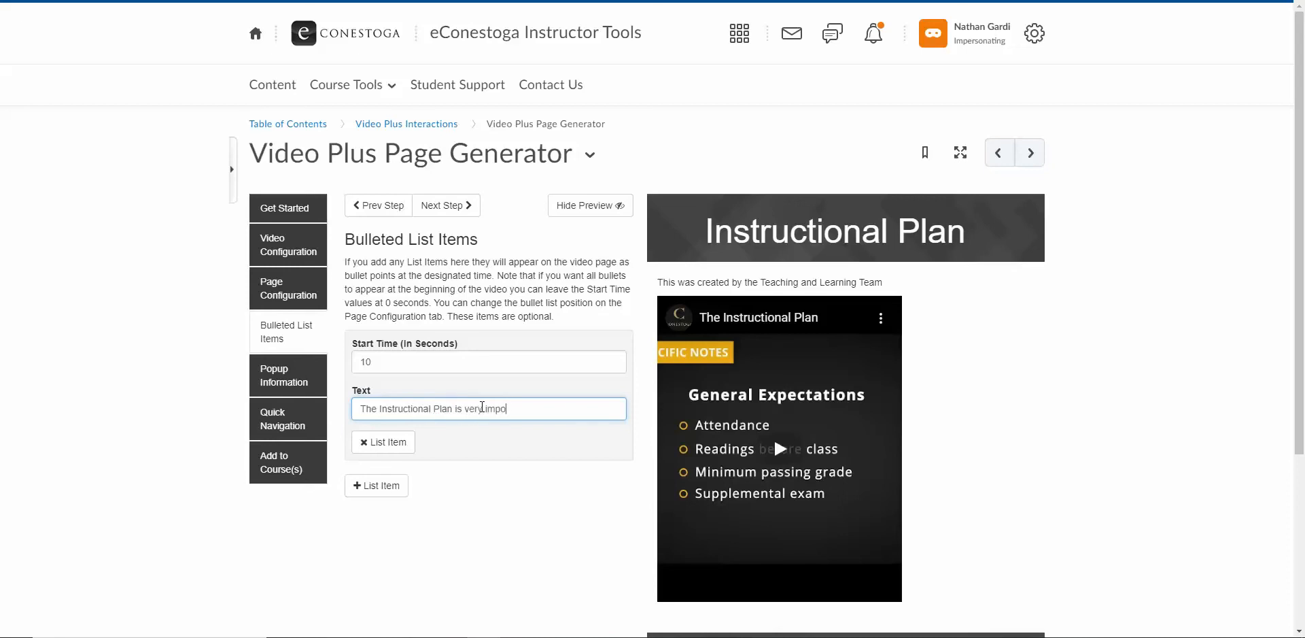
pyautogui.write('rtant')
pyautogui.click(621, 529)
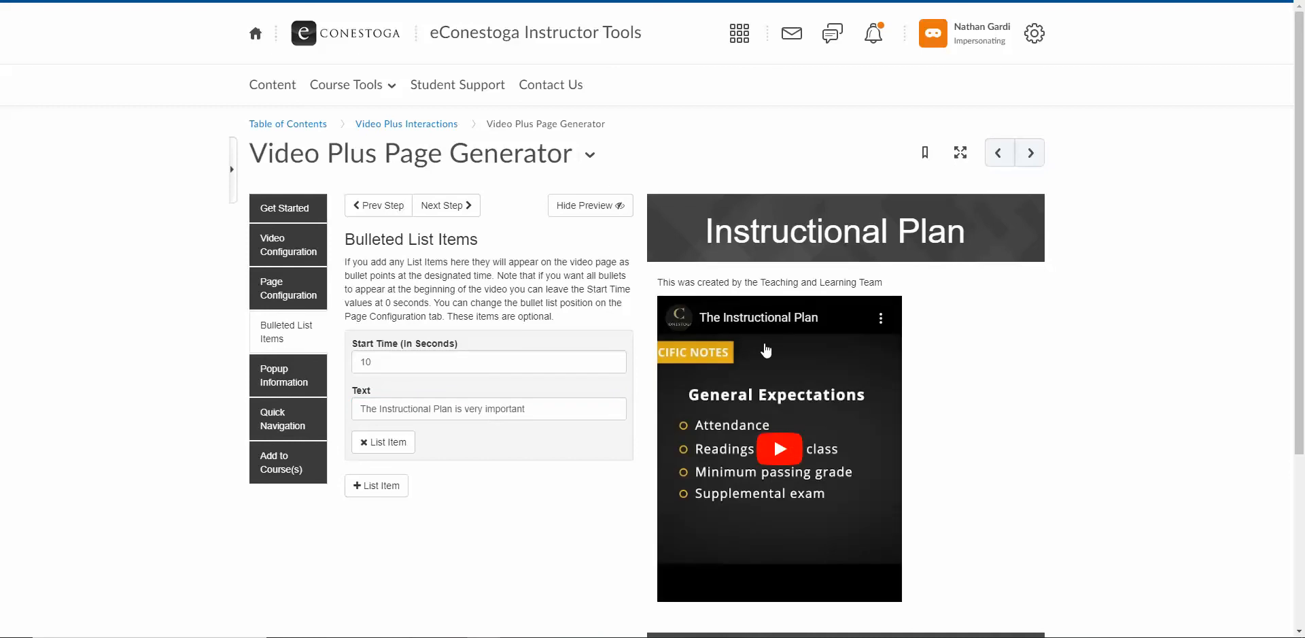
pyautogui.click(766, 350)
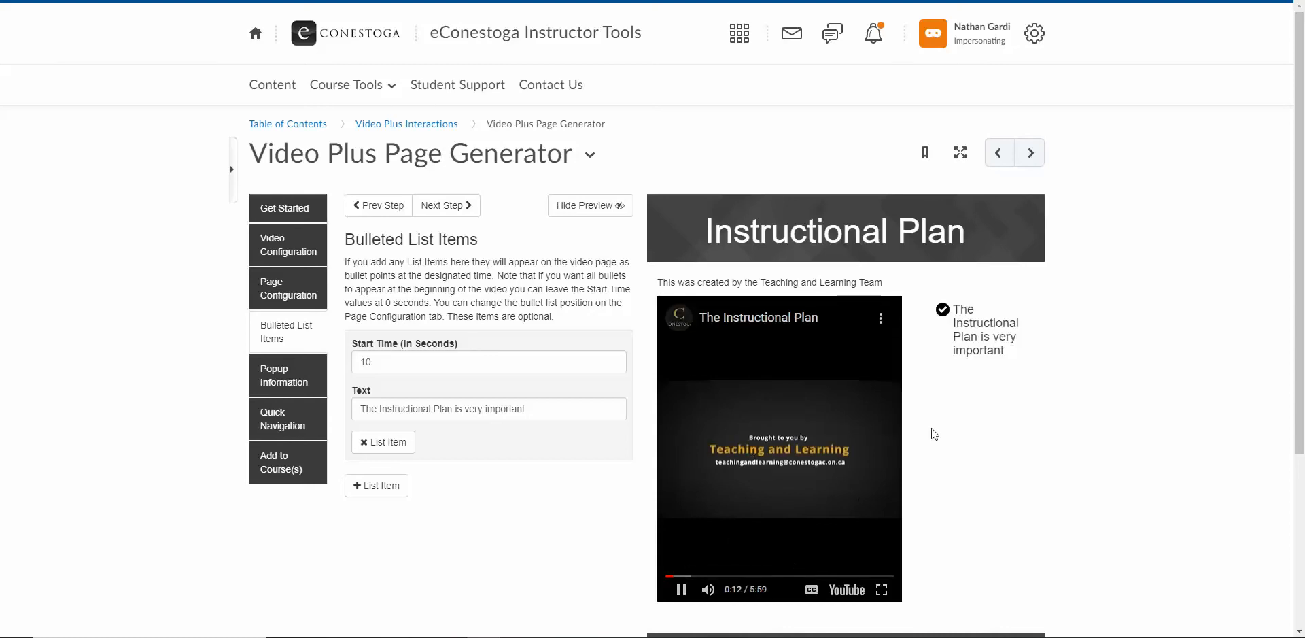
pyautogui.click(726, 488)
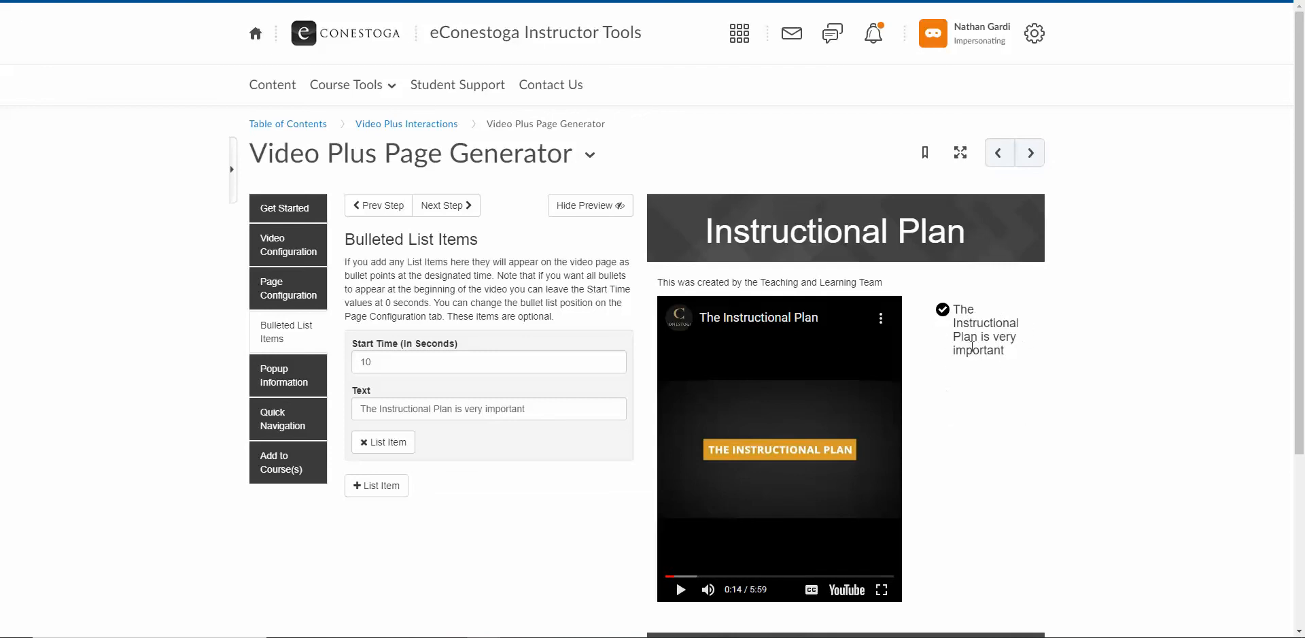
# - Add a second list item starting at 20 seconds with the text "Don't forget to include your contact information"
pyautogui.click(367, 487)
pyautogui.doubleClick(391, 503)
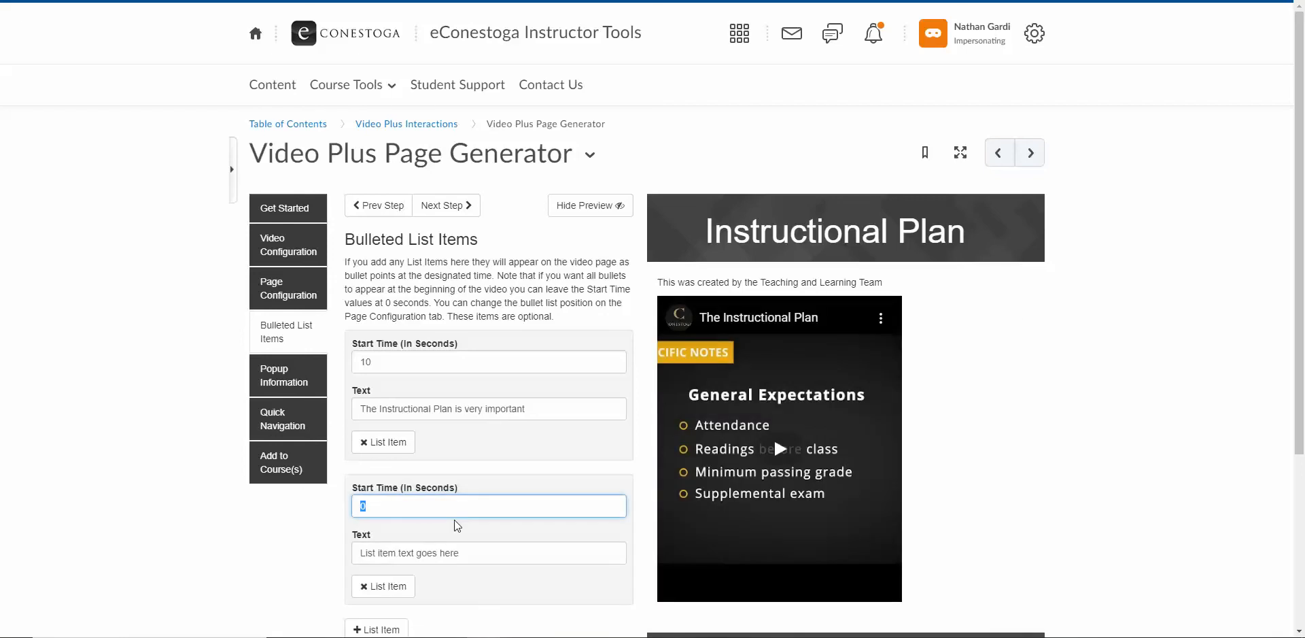
pyautogui.write('20')
pyautogui.click(427, 552)
pyautogui.write("Don't ")
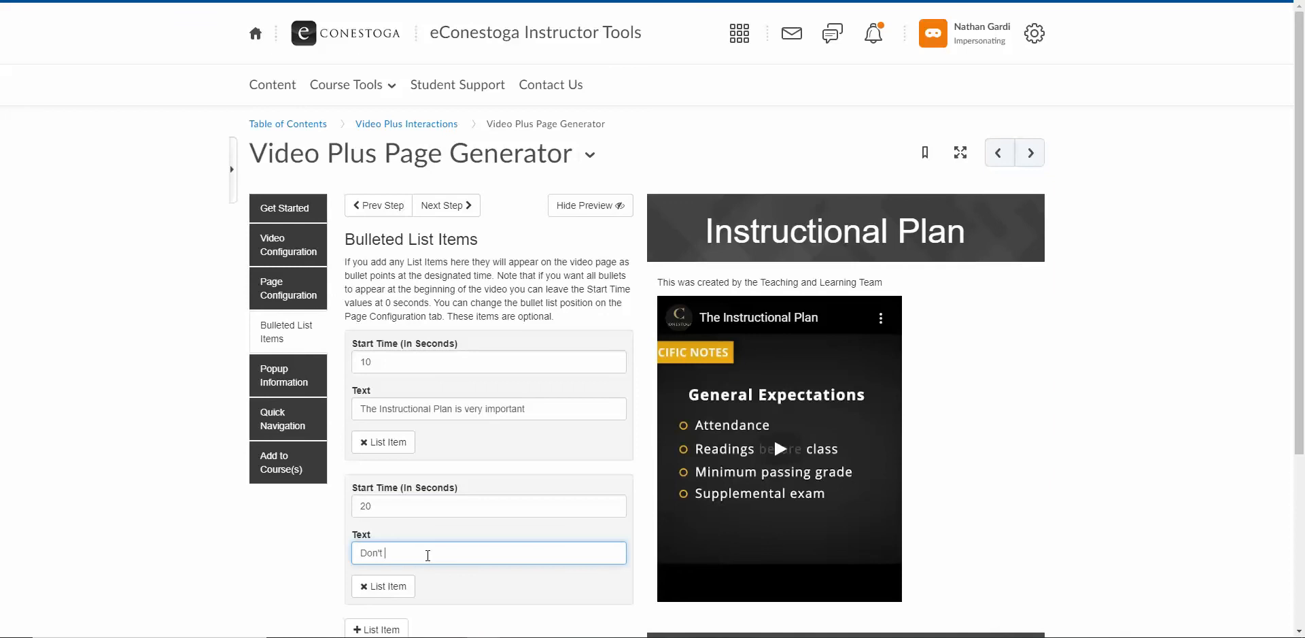
pyautogui.write('forget to include your contact information')
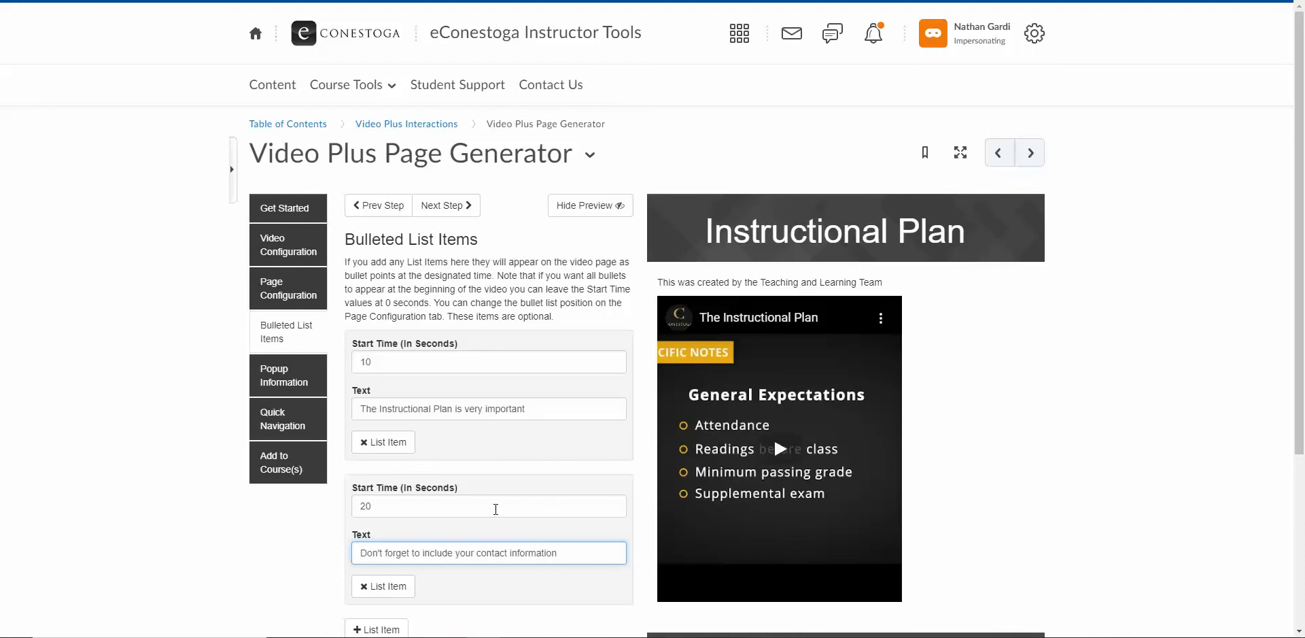
pyautogui.click(579, 485)
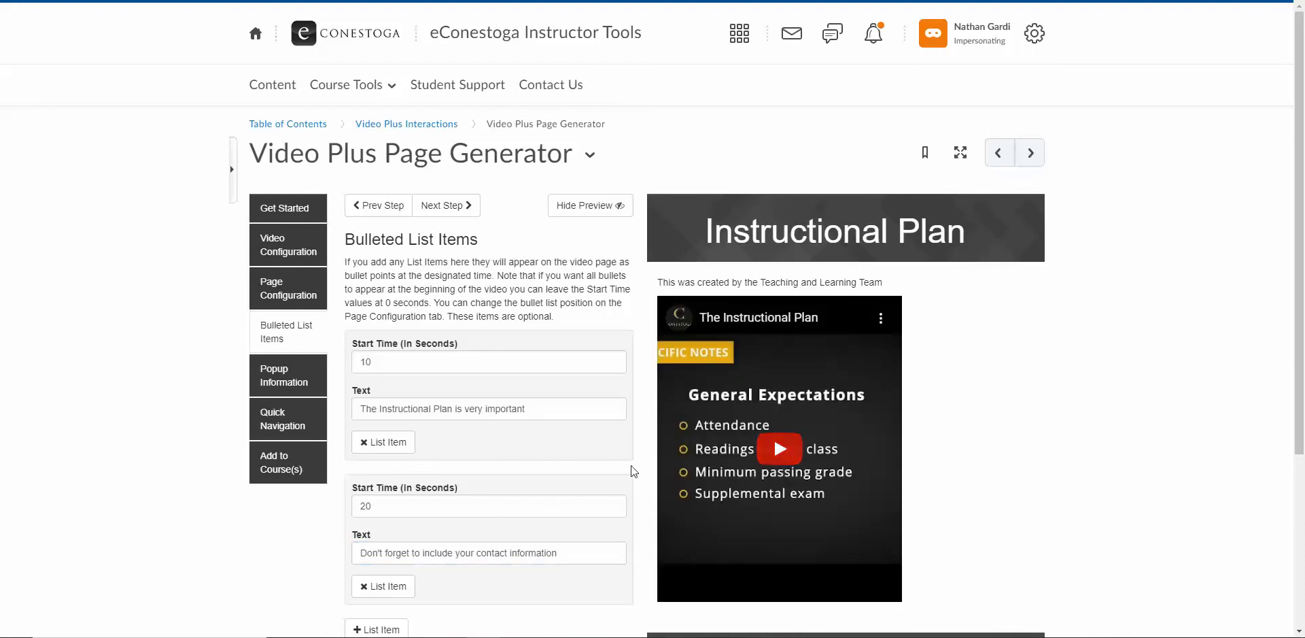
# - Go to Popup Information and add a popup item at 359 seconds titled "Stop and Reflect"
pyautogui.scroll(-1, 629, 469)
pyautogui.click(306, 306)
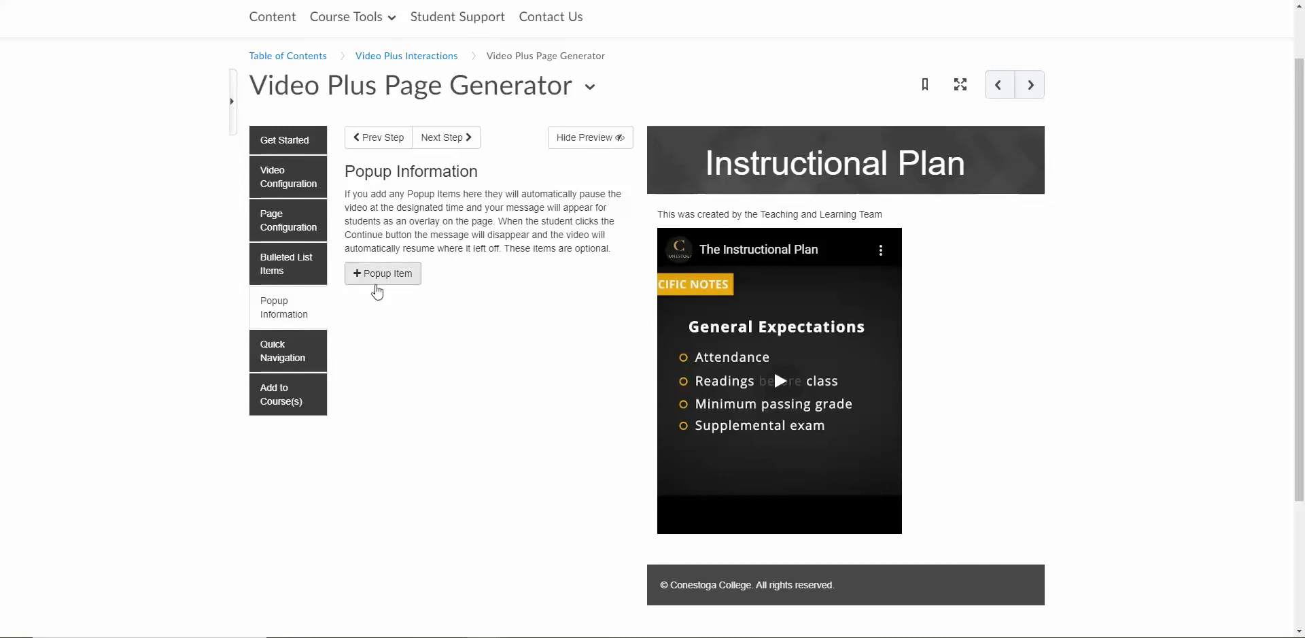
pyautogui.click(775, 373)
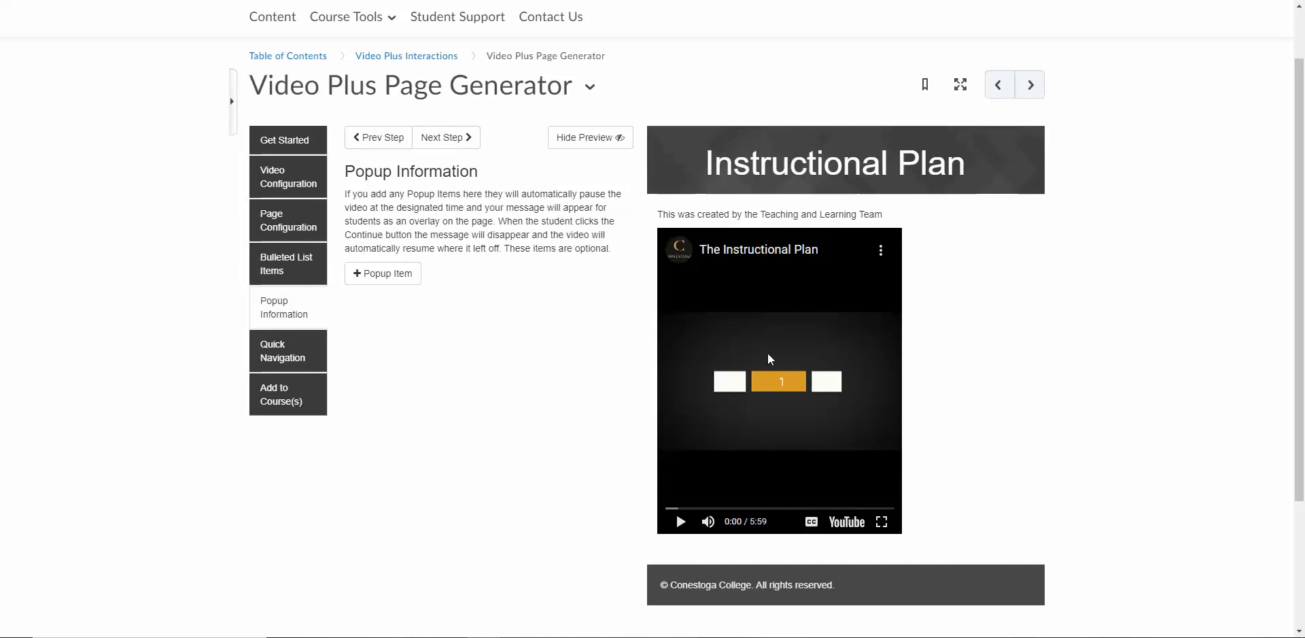
pyautogui.click(381, 274)
pyautogui.click(425, 304)
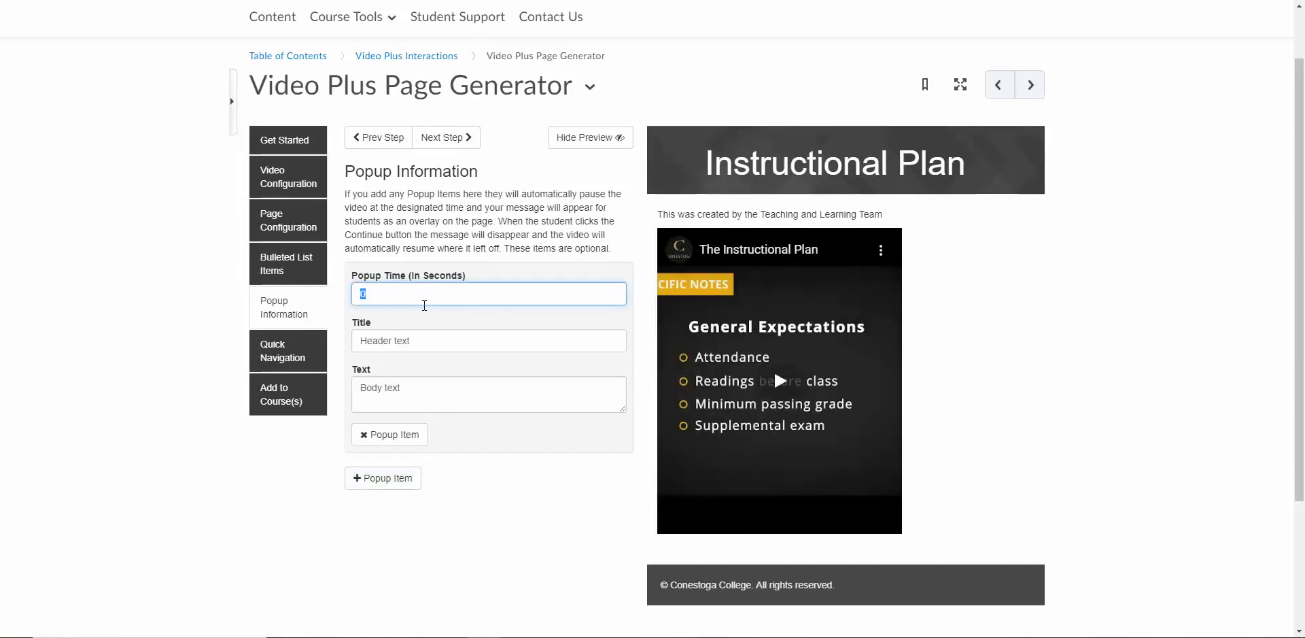
pyautogui.write('359')
pyautogui.click(420, 341)
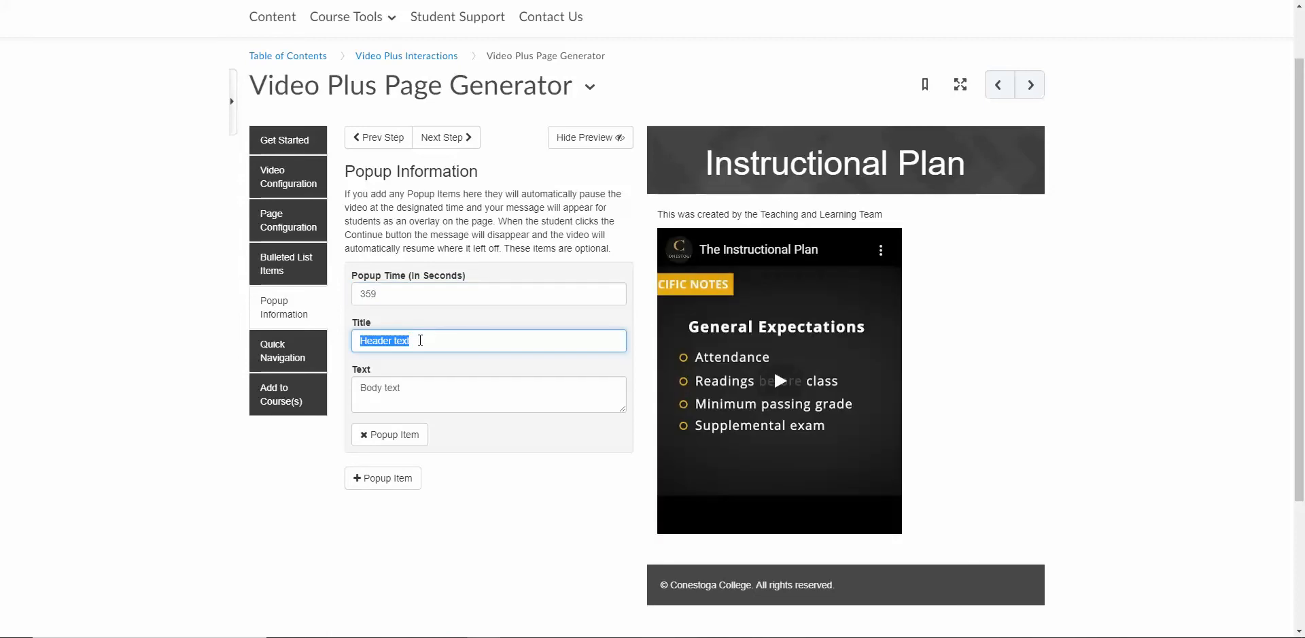
pyautogui.write('Stop and Reflect')
# - Replace the popup's body text with "What is the most important element of the Instructional Plan?"
pyautogui.click(484, 402)
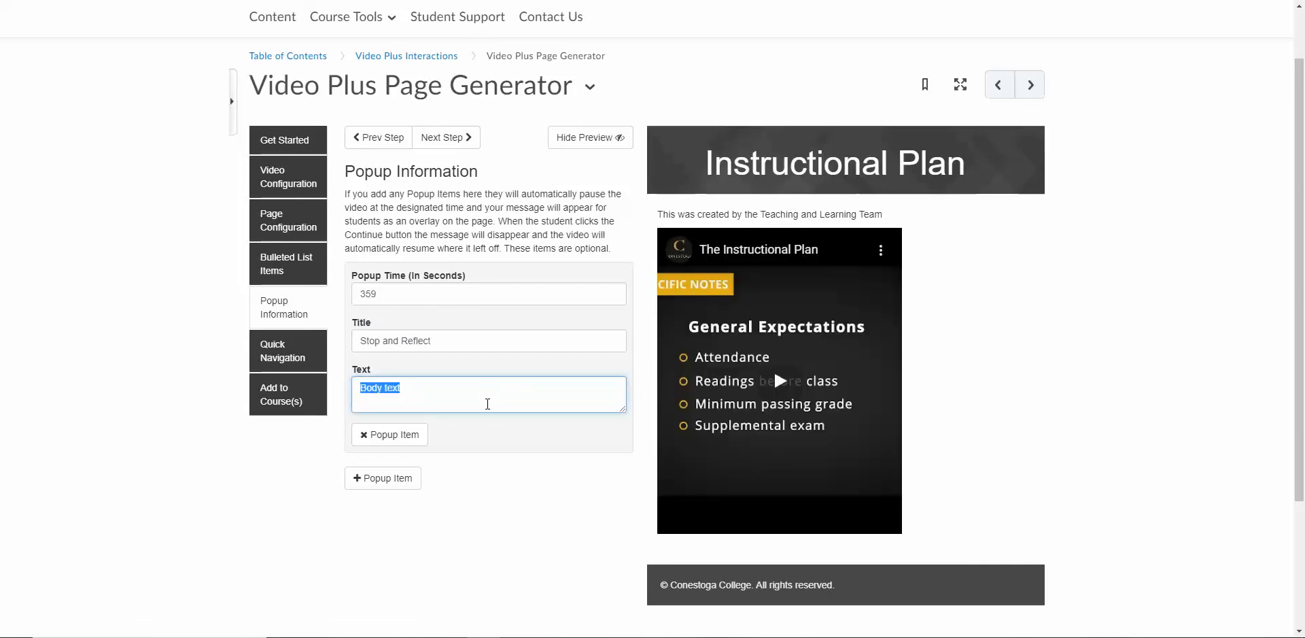
pyautogui.press('BackSpace')
pyautogui.write('What is the most important element o')
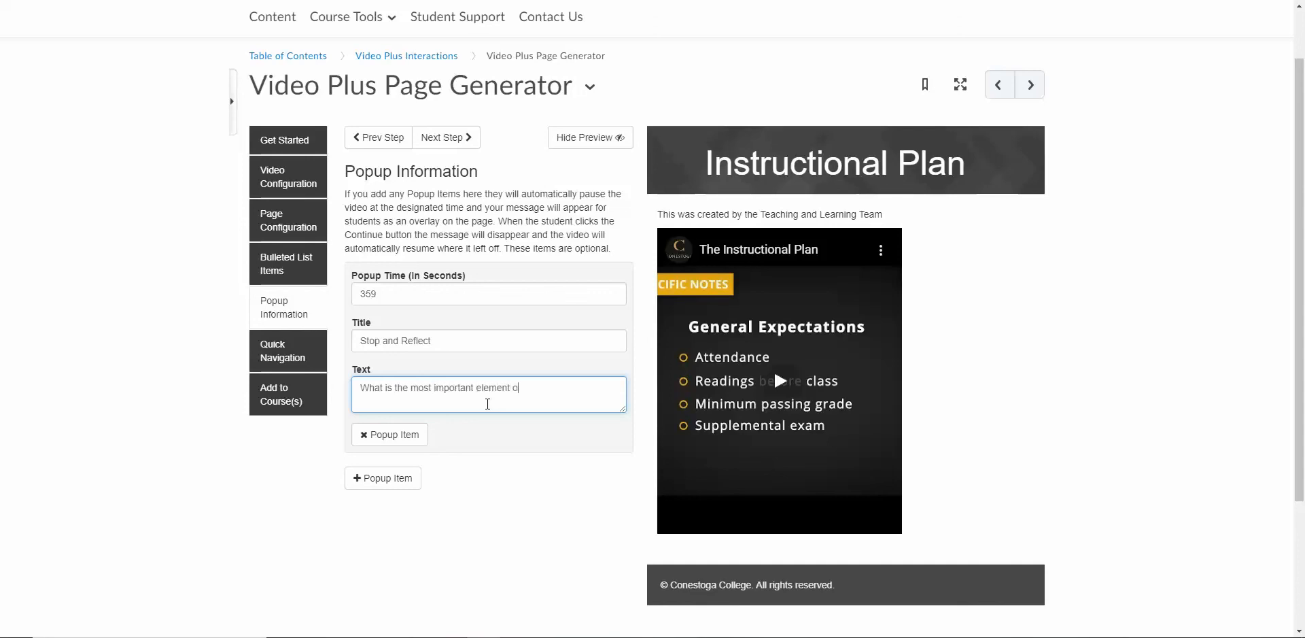
pyautogui.write('f the Instructional Plan?')
pyautogui.click(503, 540)
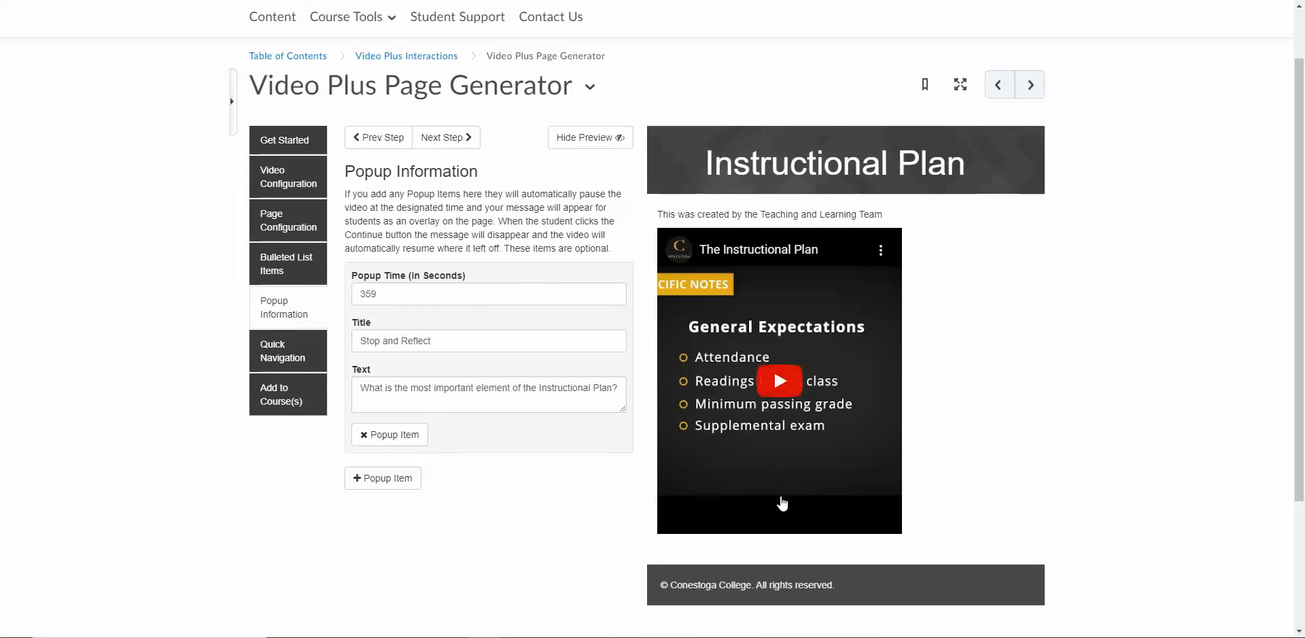
# - Play the preview video near its end to check the bullets and the "Stop and Reflect" popup
pyautogui.click(795, 386)
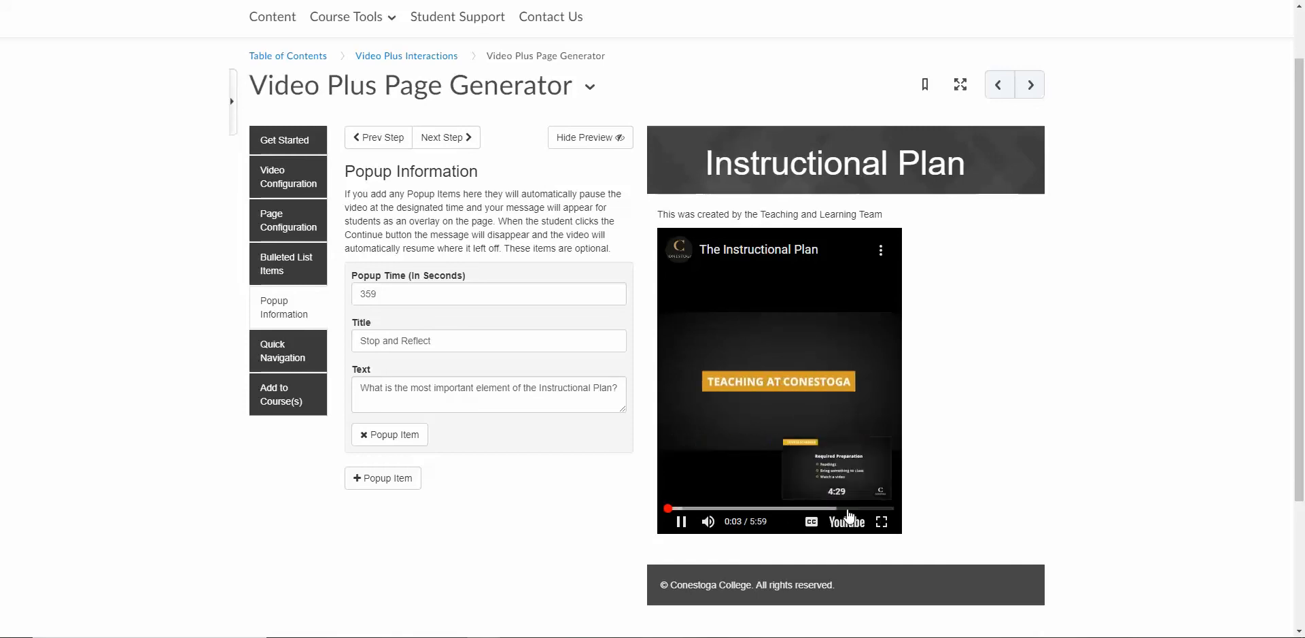
pyautogui.click(888, 516)
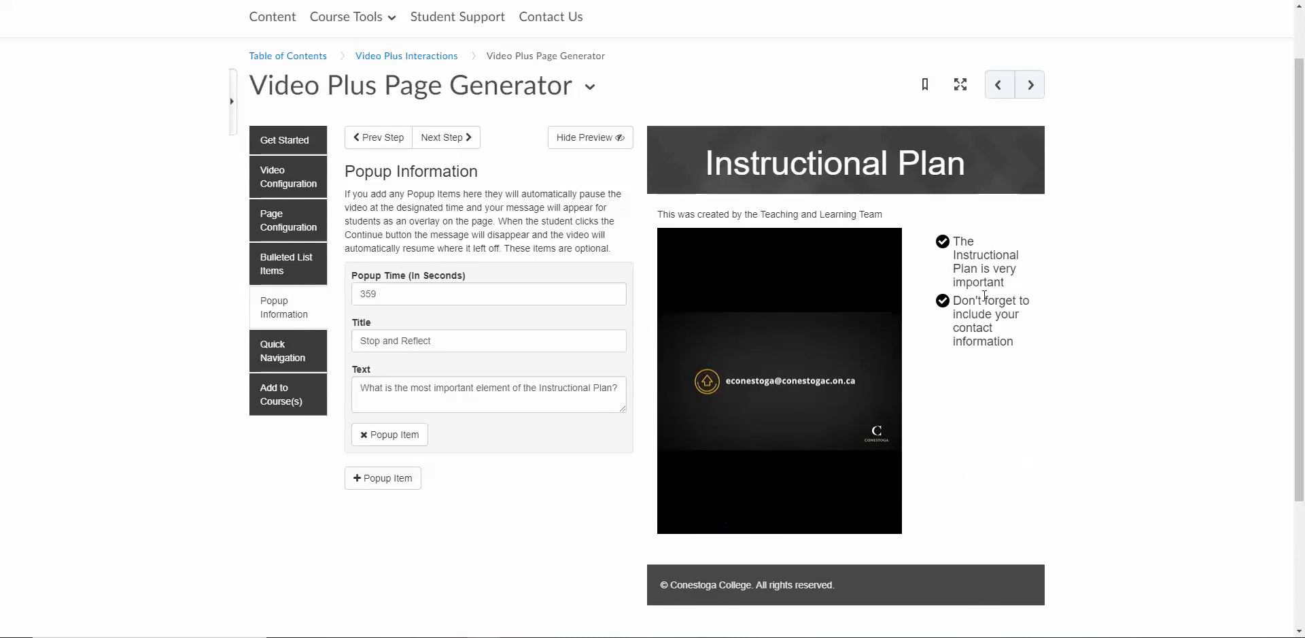
pyautogui.moveTo(852, 336)
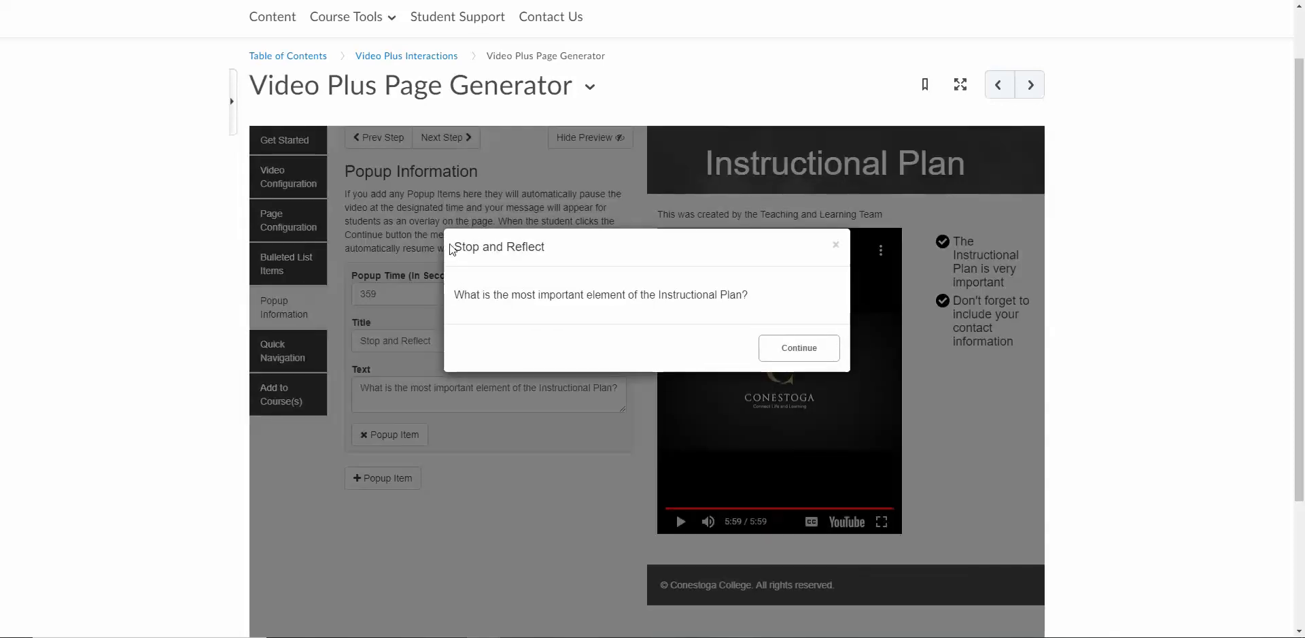
pyautogui.moveTo(451, 249); pyautogui.dragTo(597, 263)
pyautogui.click(479, 296)
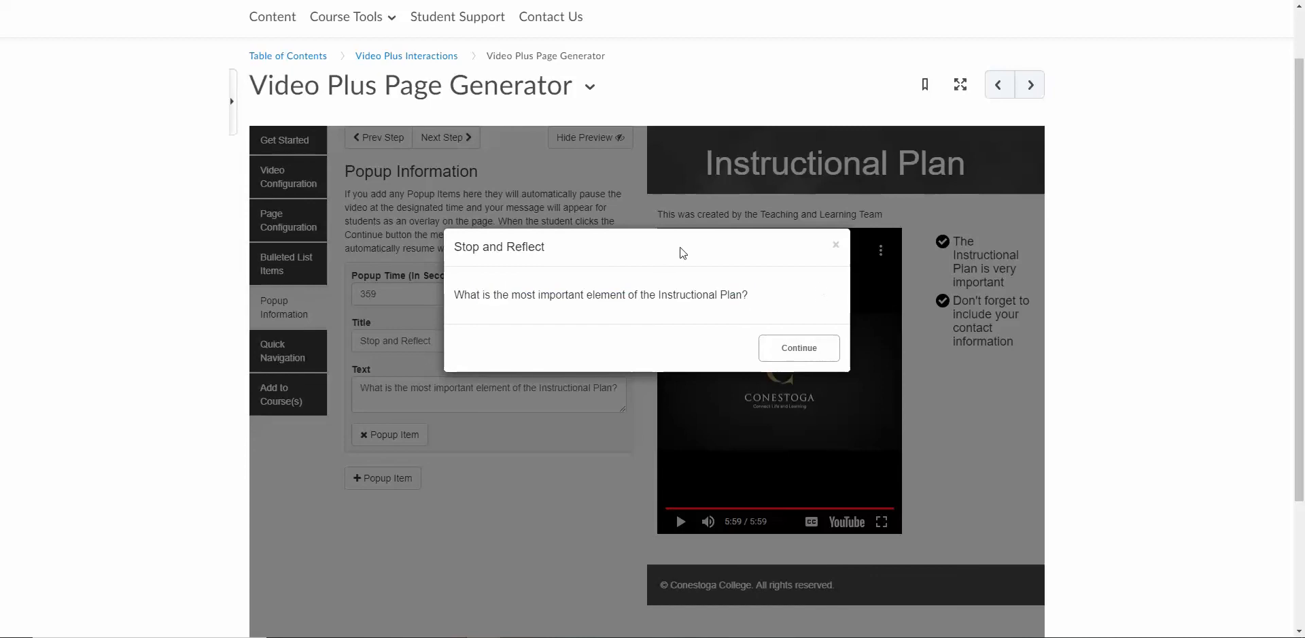
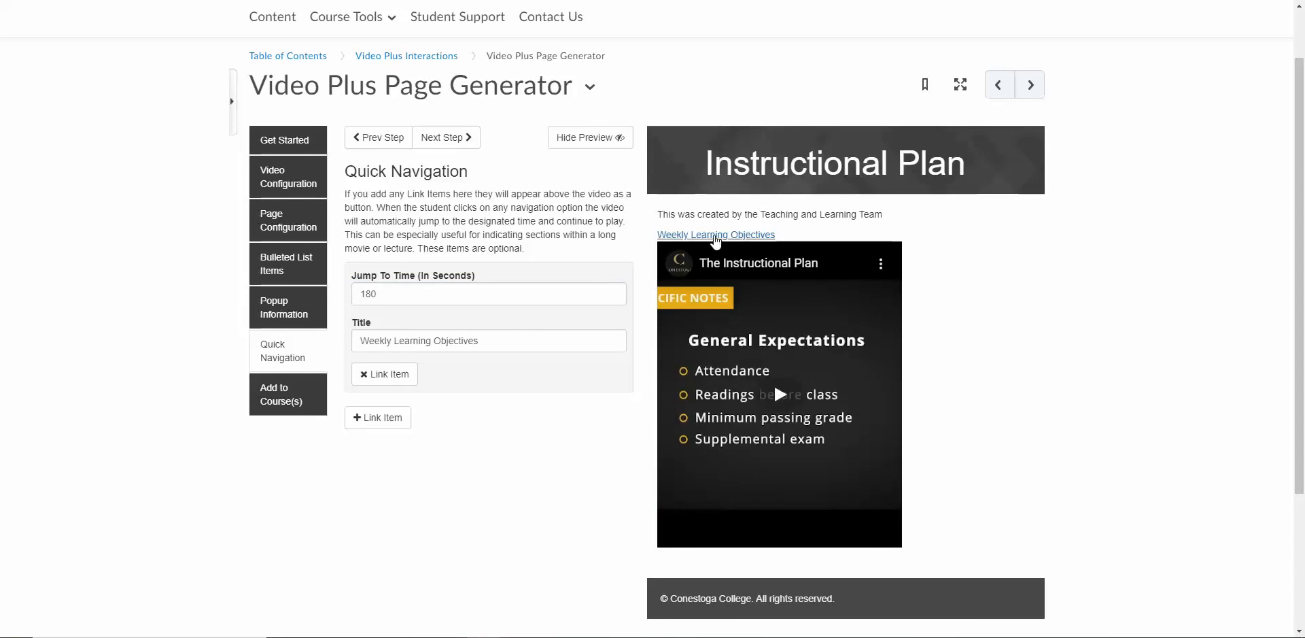
# - Play the preview and test the "Weekly Learning Objectives" link above the video, pausing it after the jump
pyautogui.moveTo(499, 341); pyautogui.dragTo(349, 341)
pyautogui.click(540, 343)
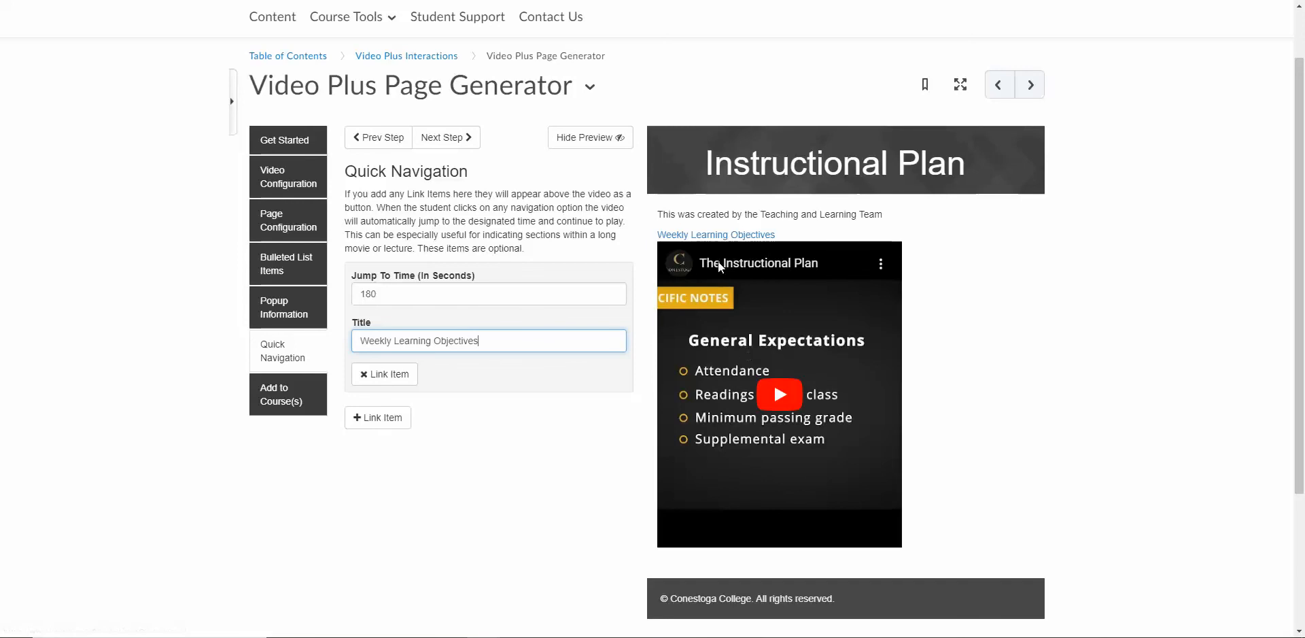
pyautogui.click(718, 290)
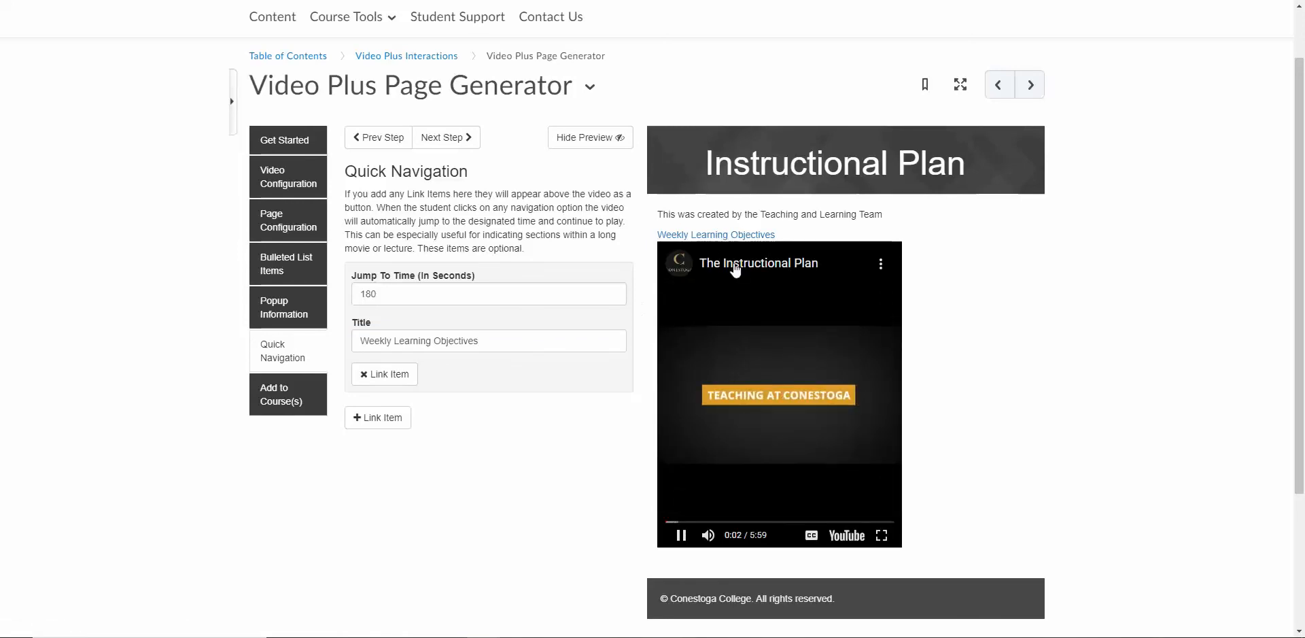
pyautogui.click(709, 235)
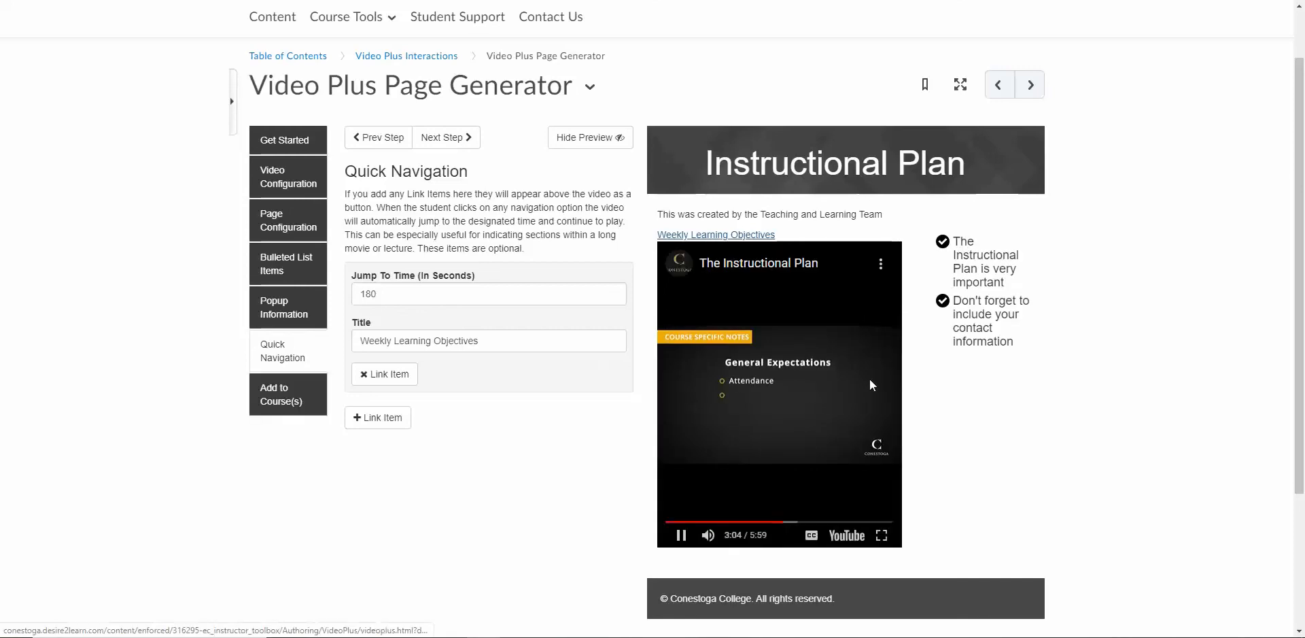
pyautogui.click(818, 377)
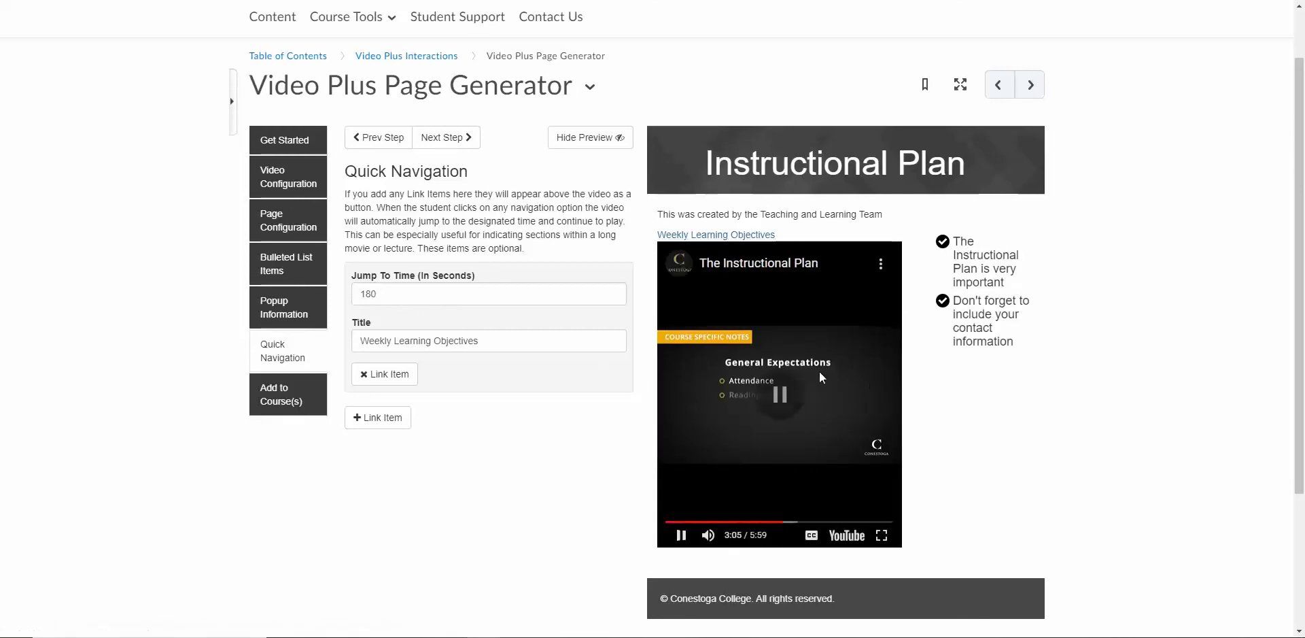
# - Go to Add to Course(s) and select OLC Generic Sandbox 18 and OLC Generic Sandbox 19 as the destination courses
pyautogui.click(268, 405)
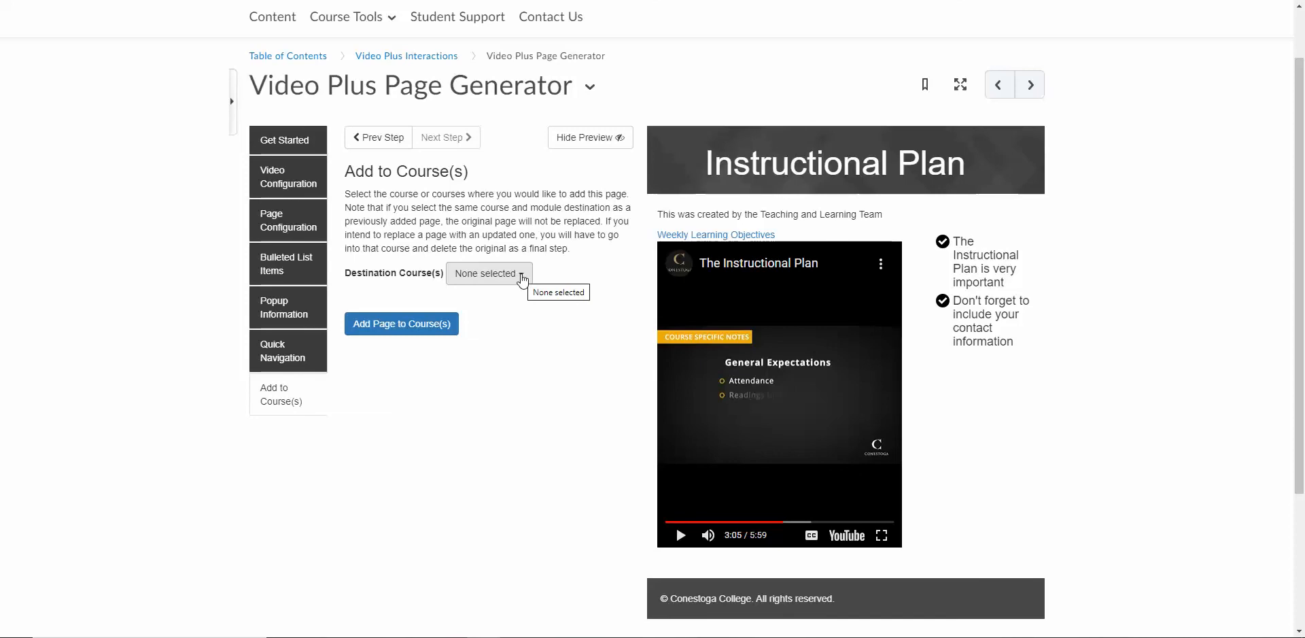
pyautogui.moveTo(344, 273); pyautogui.dragTo(431, 279)
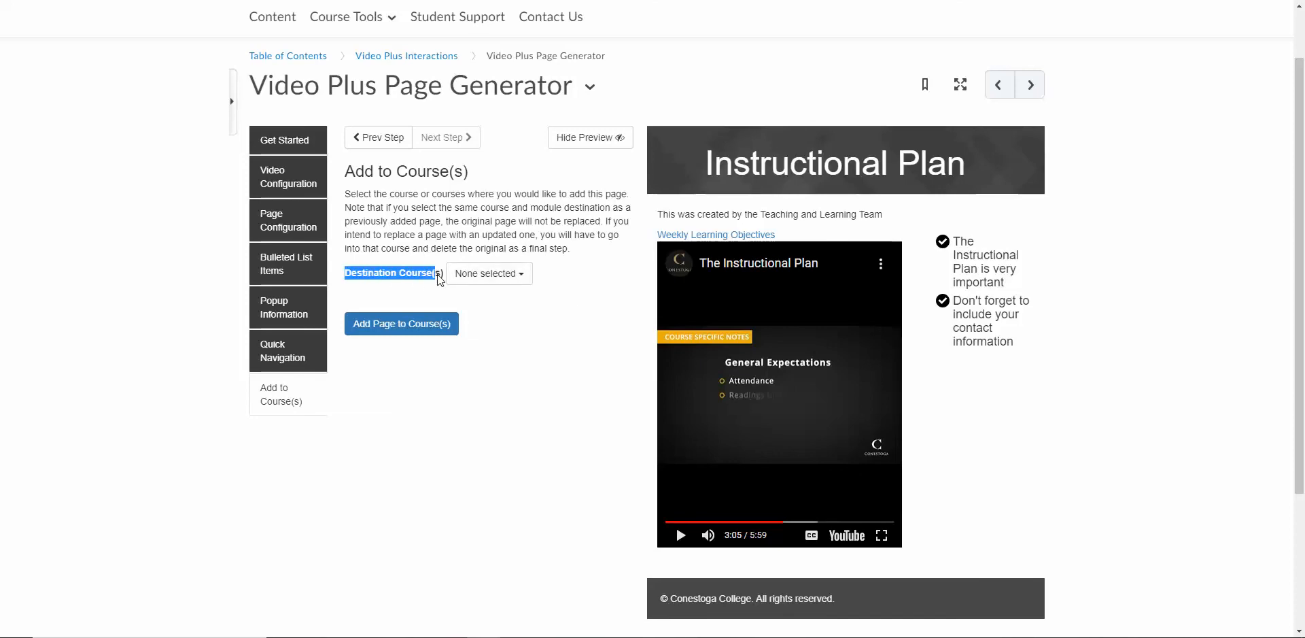
pyautogui.click(430, 276)
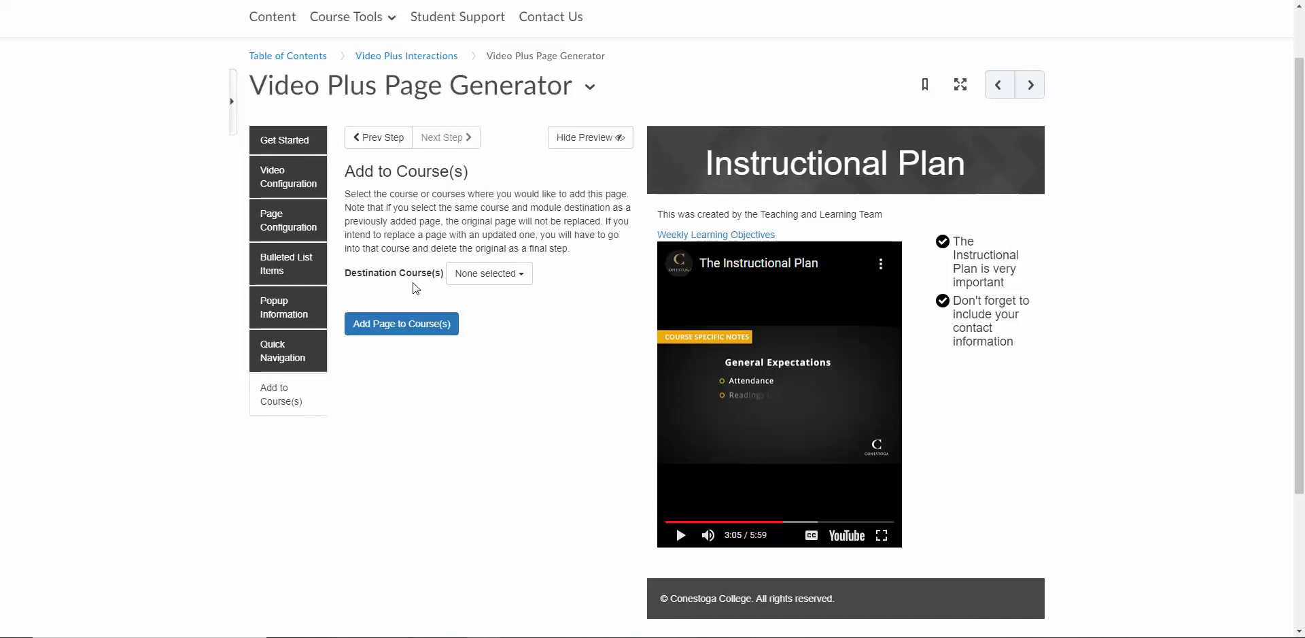
pyautogui.click(488, 274)
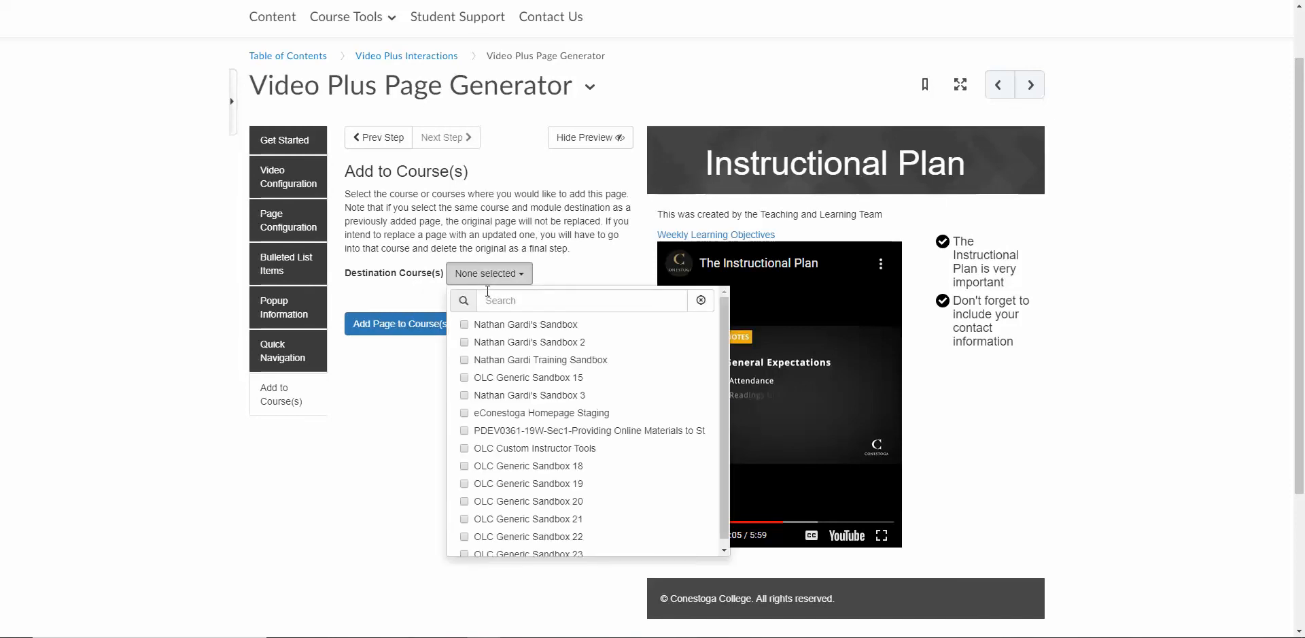
pyautogui.click(408, 433)
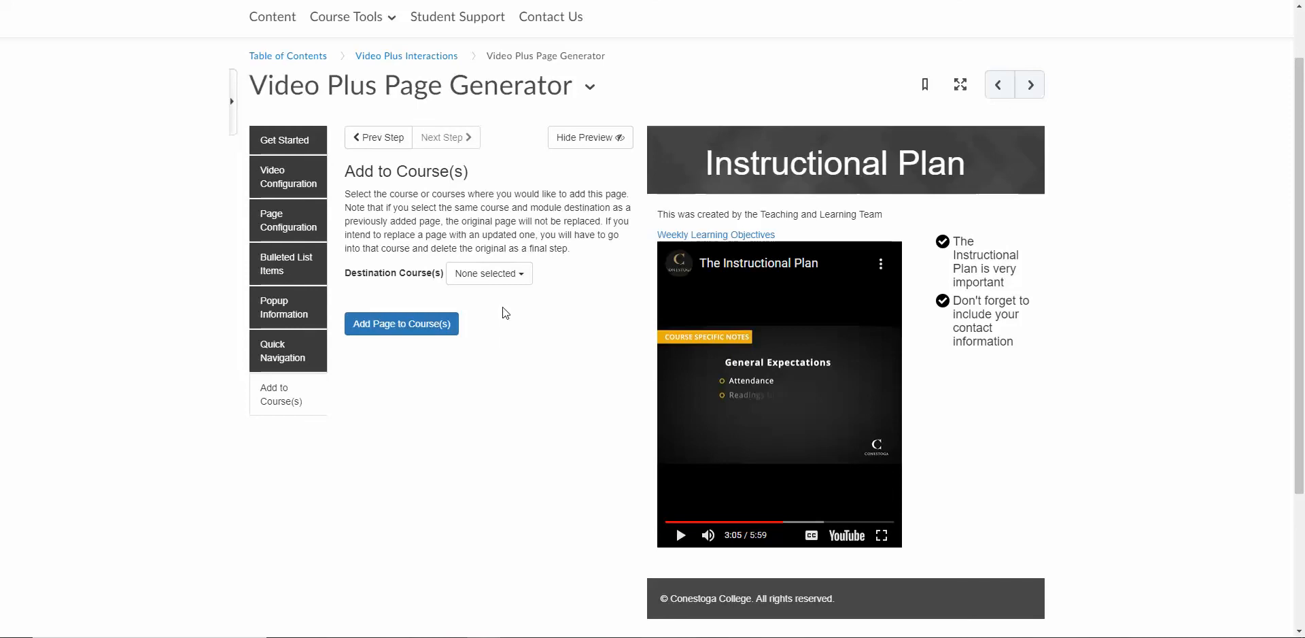
pyautogui.click(484, 274)
pyautogui.scroll(-1, 599, 476)
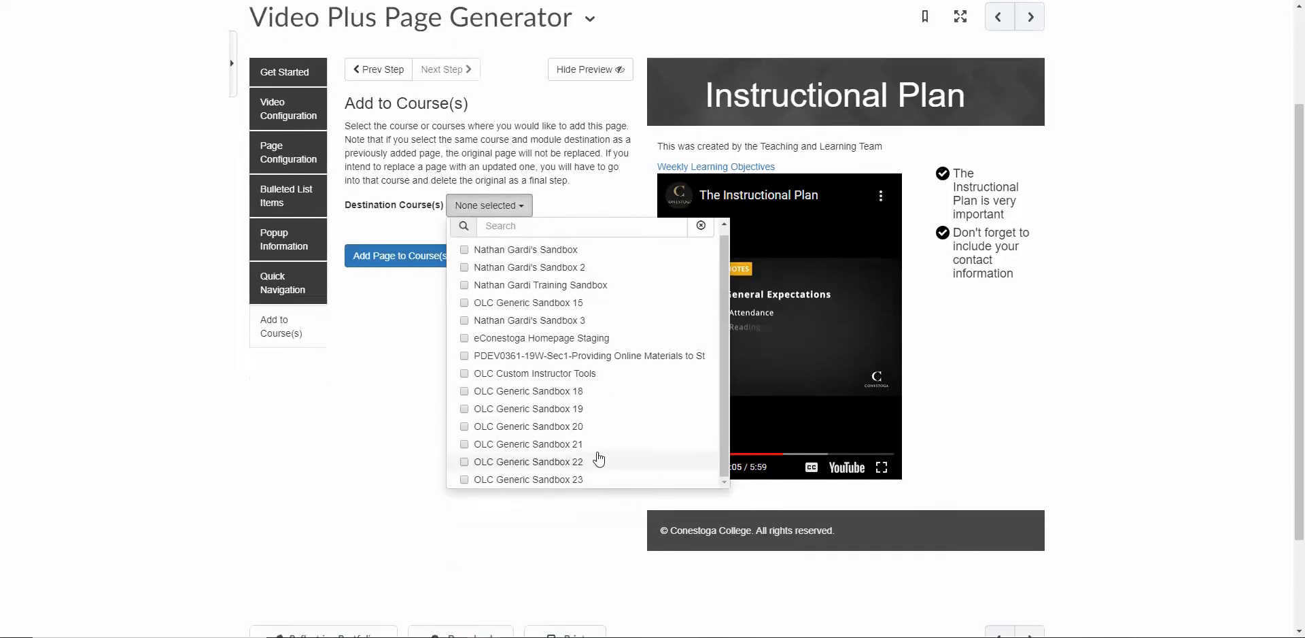
pyautogui.scroll(1, 591, 381)
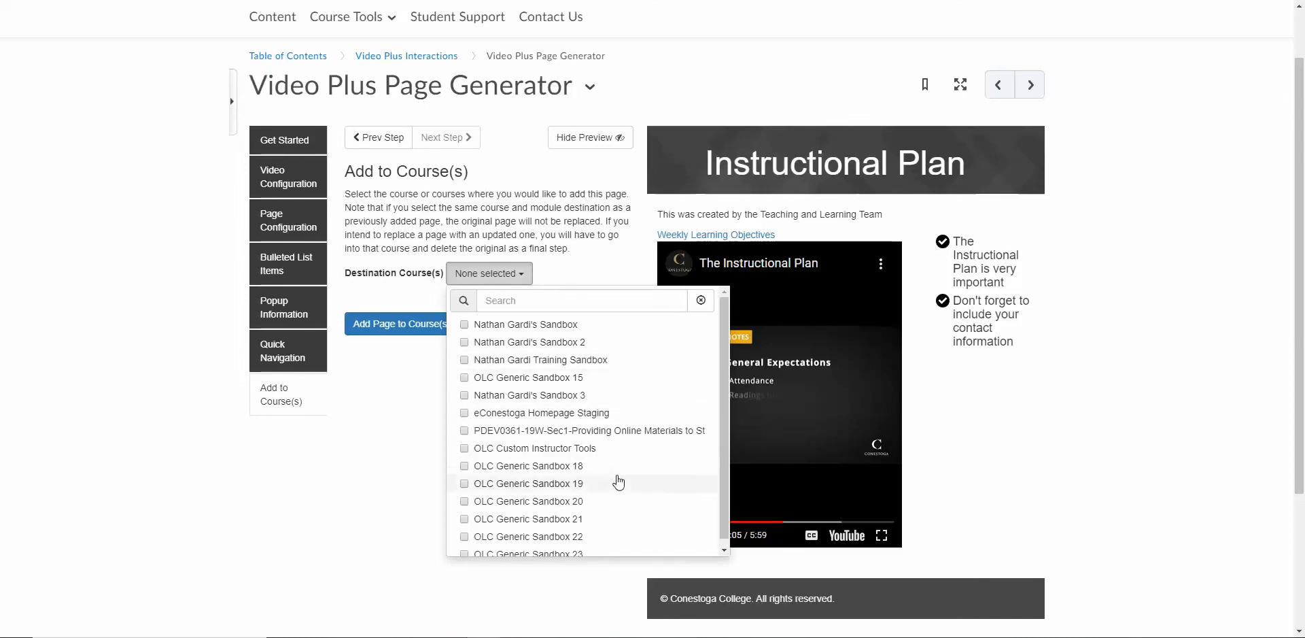
pyautogui.scroll(-1, 578, 517)
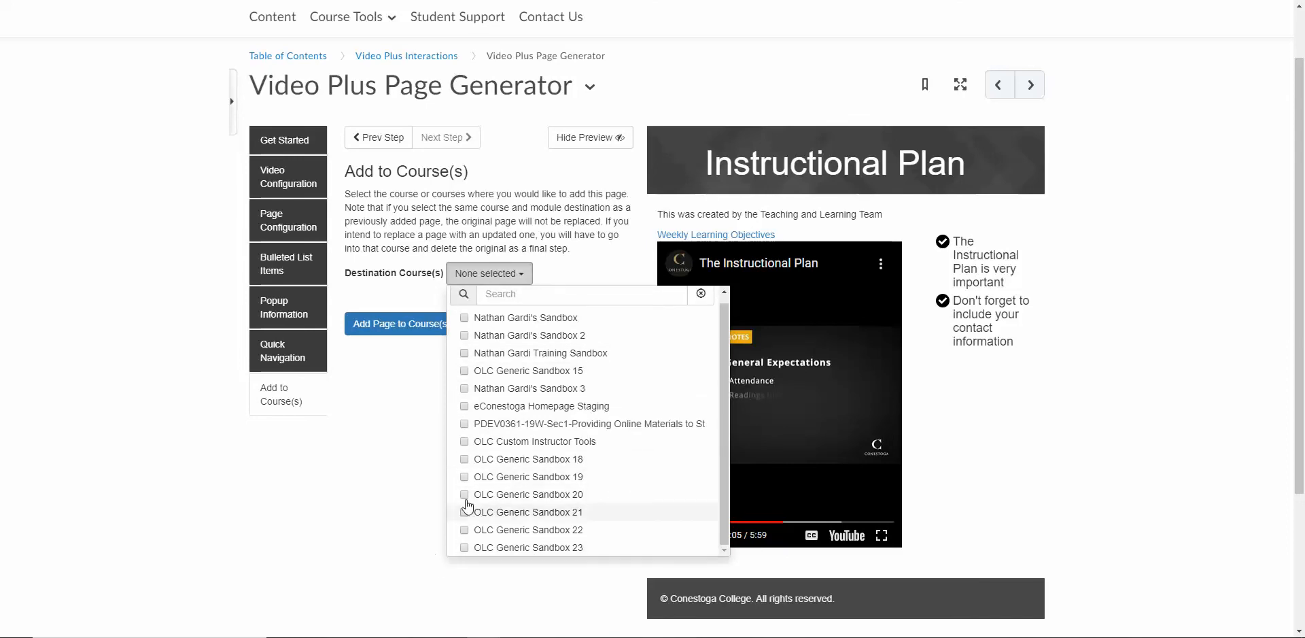
pyautogui.click(465, 458)
pyautogui.click(465, 475)
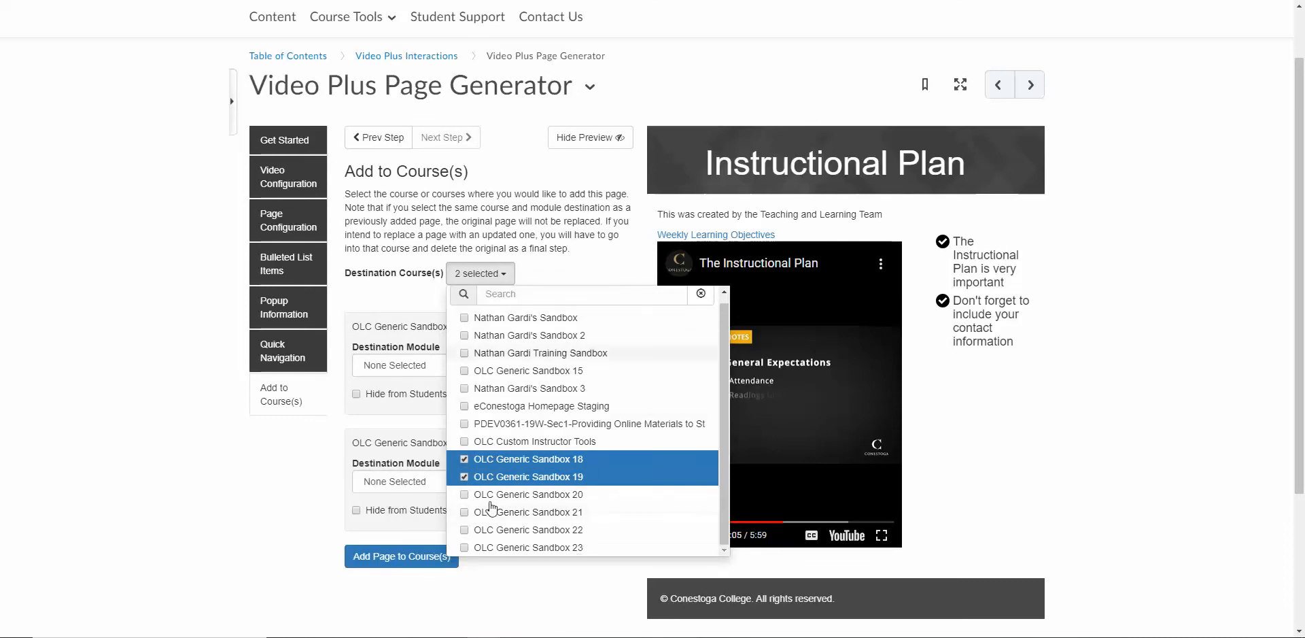
pyautogui.click(271, 456)
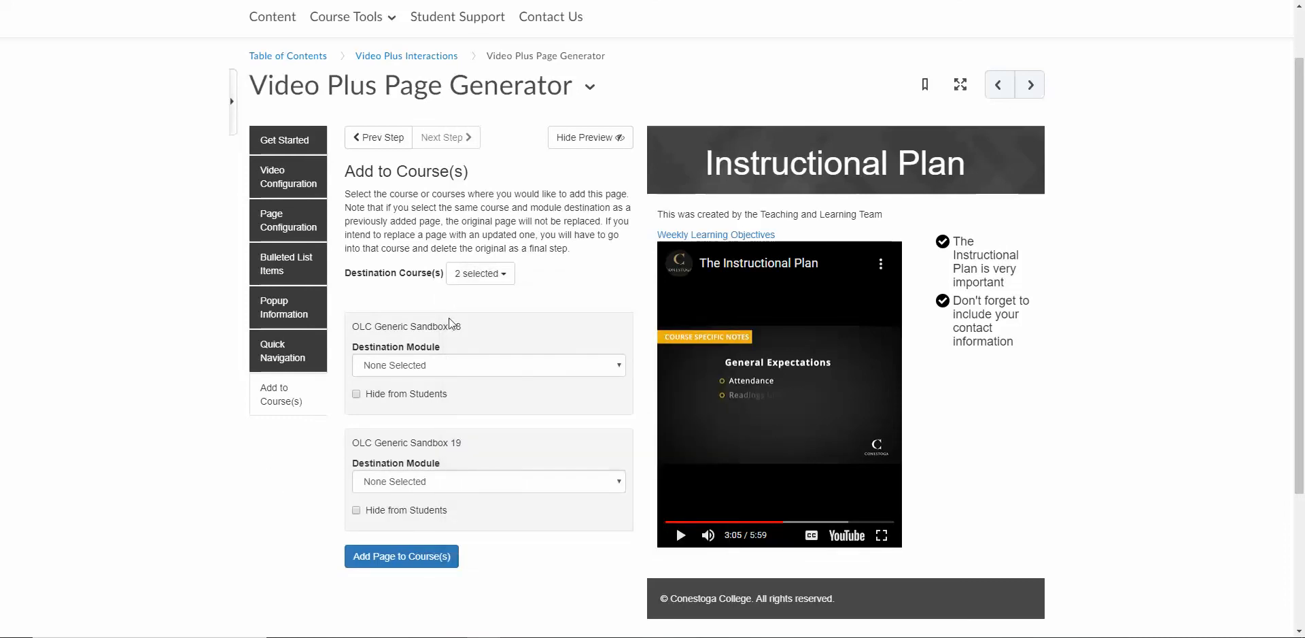
# - Check which destination modules are available for OLC Generic Sandbox 18 and OLC Generic Sandbox 19
pyautogui.scroll(-1, 512, 352)
pyautogui.click(455, 297)
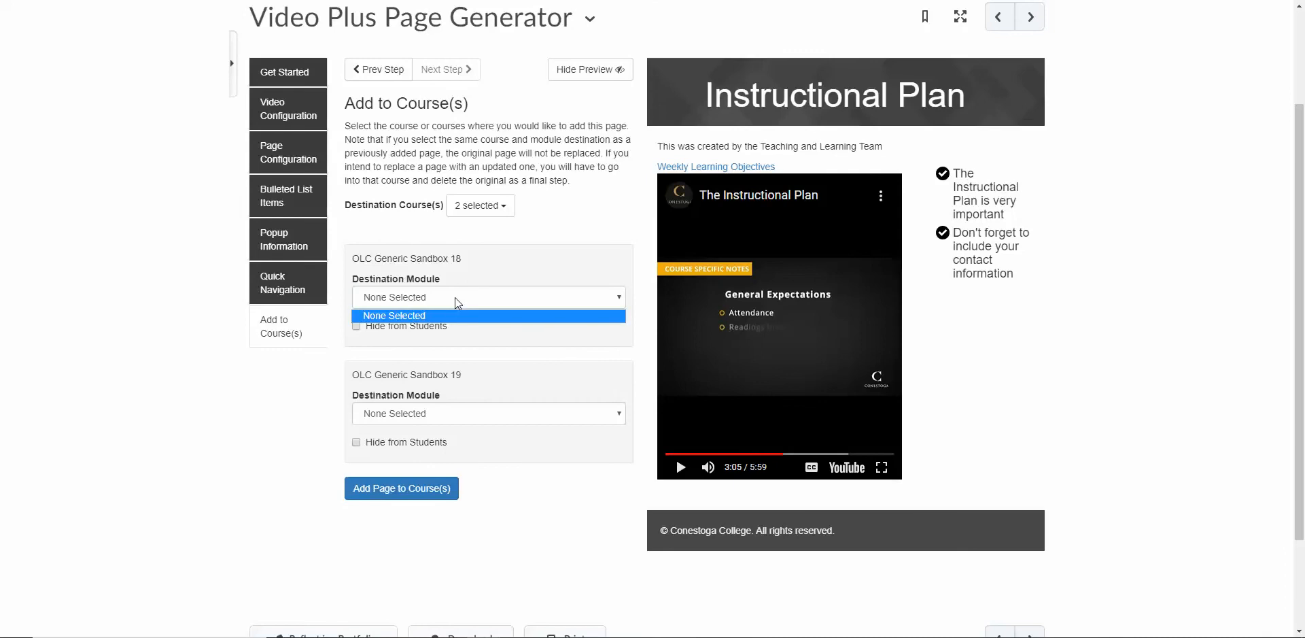
pyautogui.click(443, 319)
pyautogui.click(458, 411)
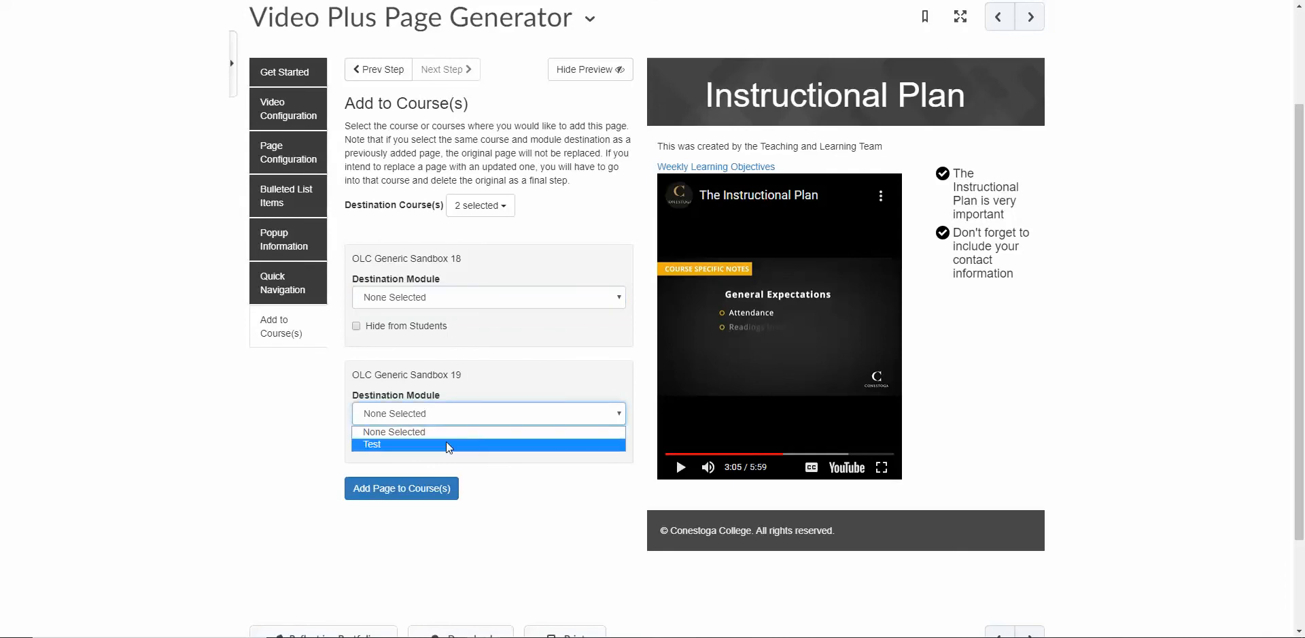
pyautogui.click(501, 362)
pyautogui.click(478, 302)
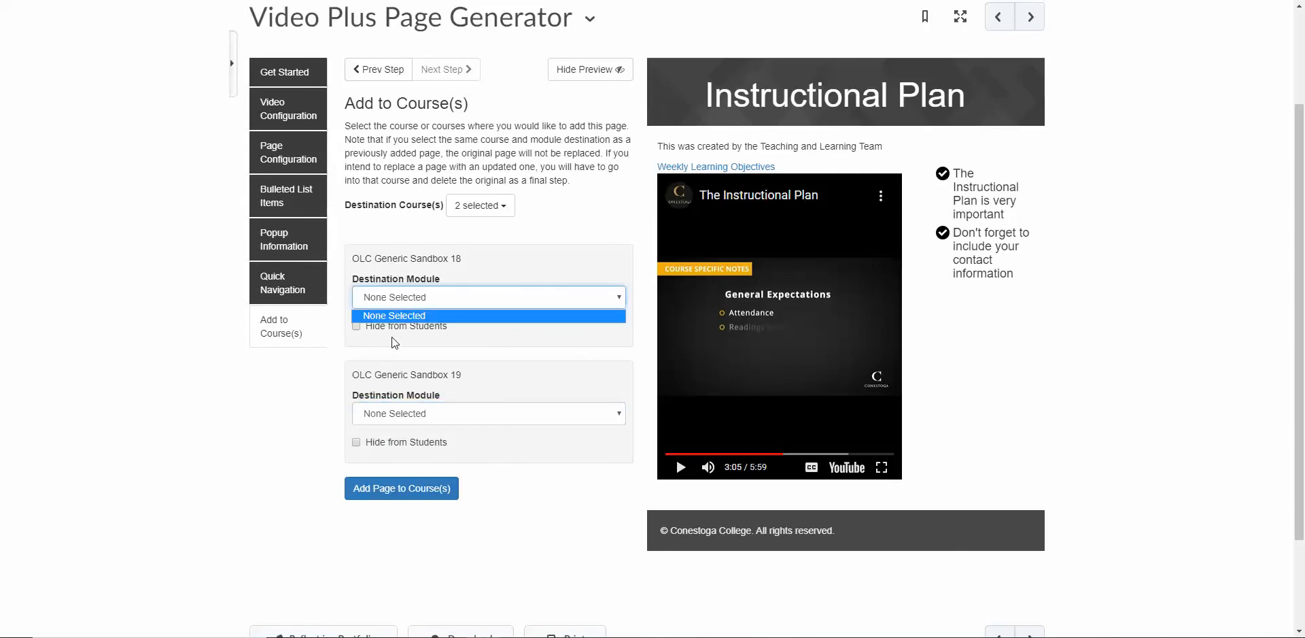
pyautogui.click(444, 344)
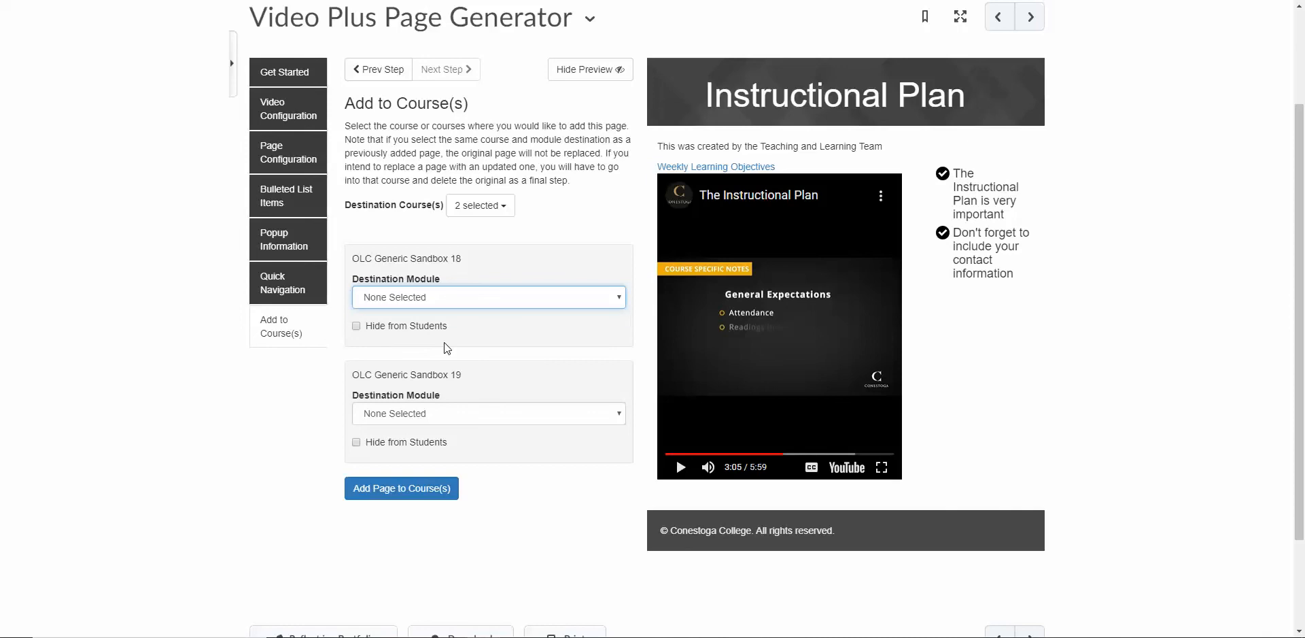
# - Replace OLC Generic Sandbox 18 with OLC Generic Sandbox 20 in the destination courses
pyautogui.click(474, 211)
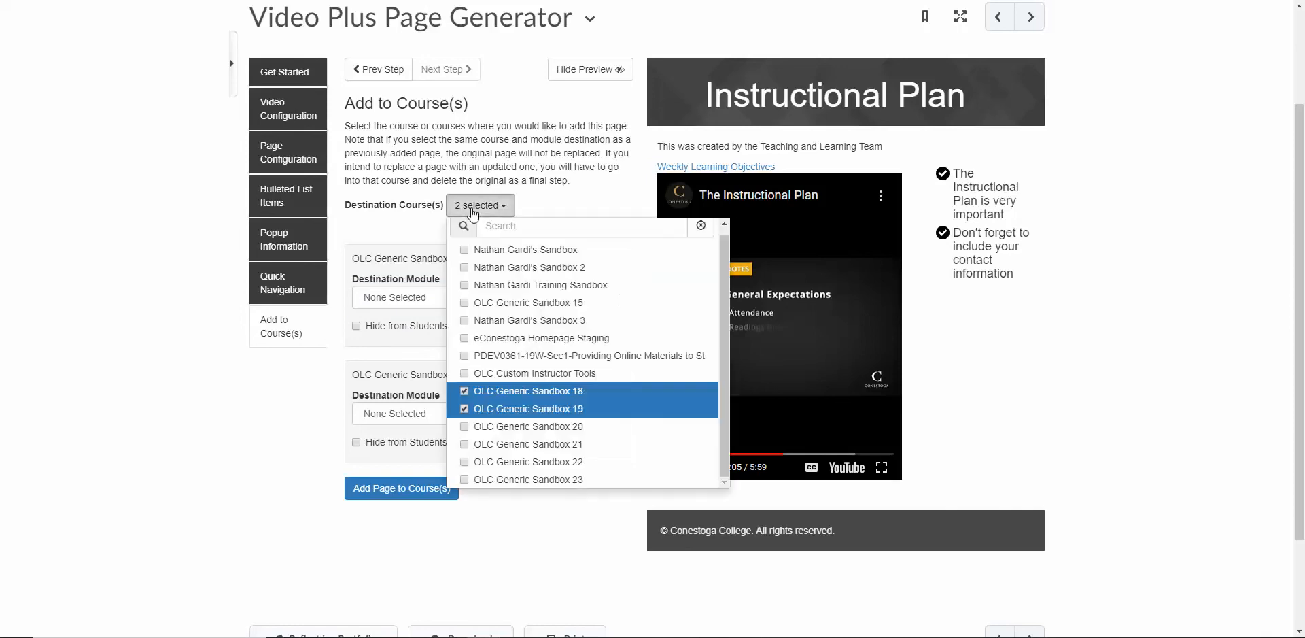
pyautogui.click(493, 392)
pyautogui.click(512, 429)
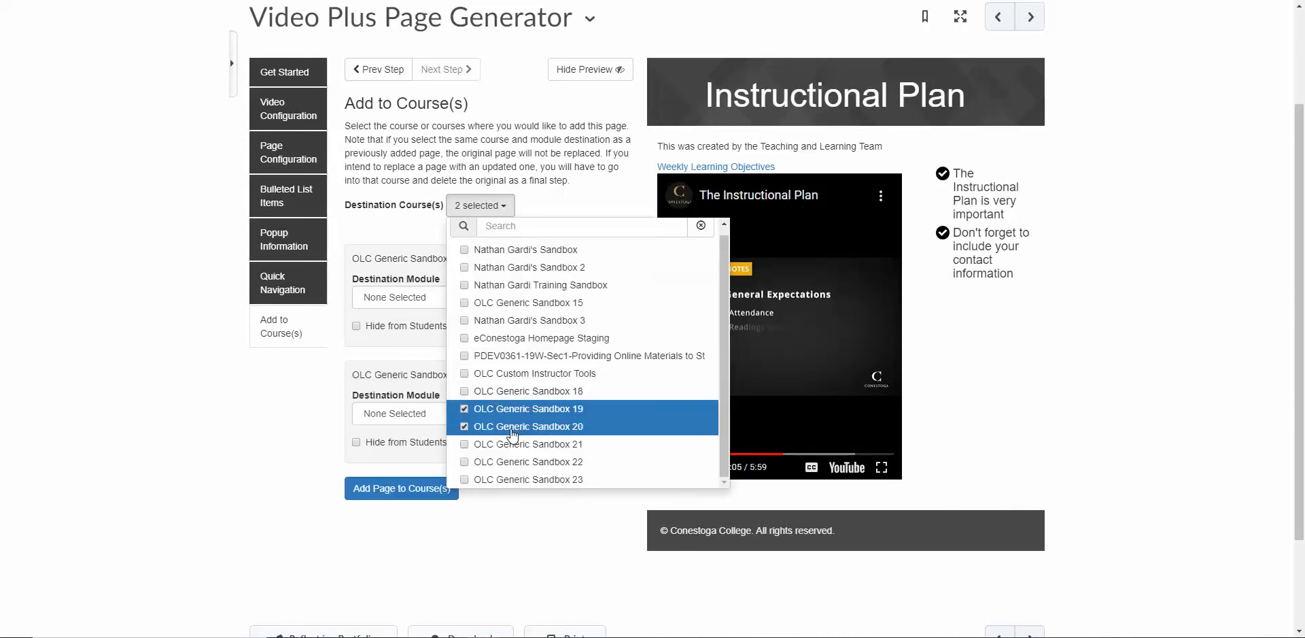
pyautogui.click(279, 415)
# - Set the destination module to Test for Sandbox 19 and Video Assignment for Sandbox 20, and add the page to both courses
pyautogui.click(461, 300)
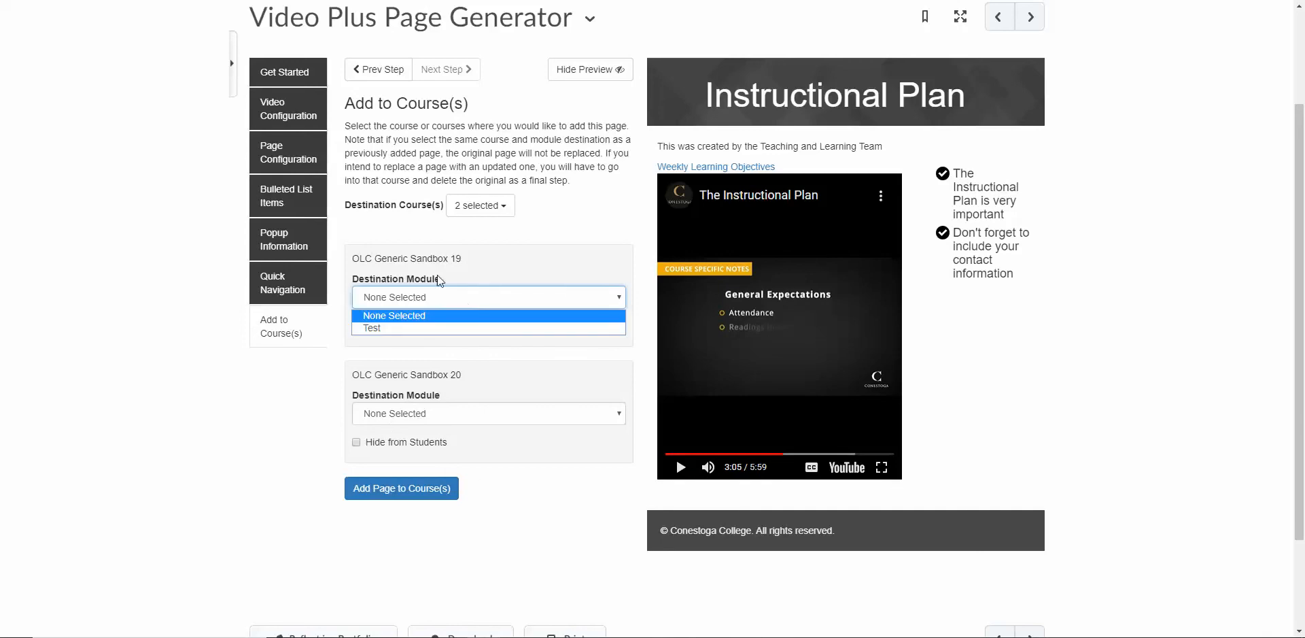
pyautogui.click(369, 326)
pyautogui.click(393, 414)
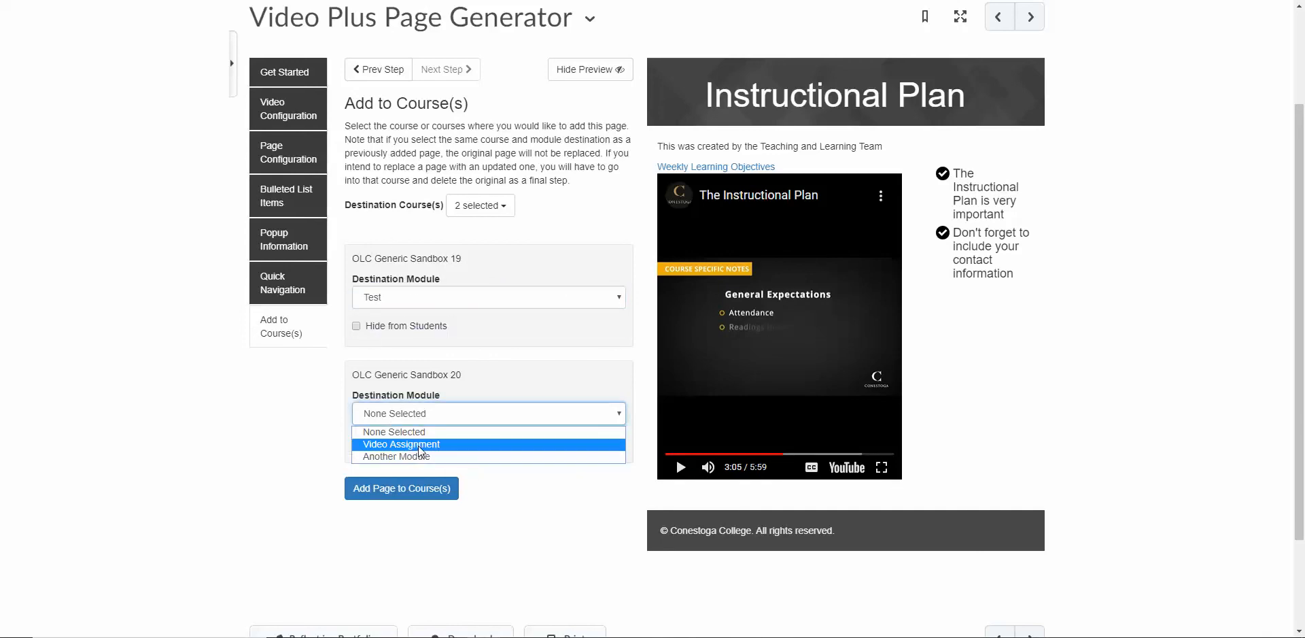
pyautogui.click(417, 446)
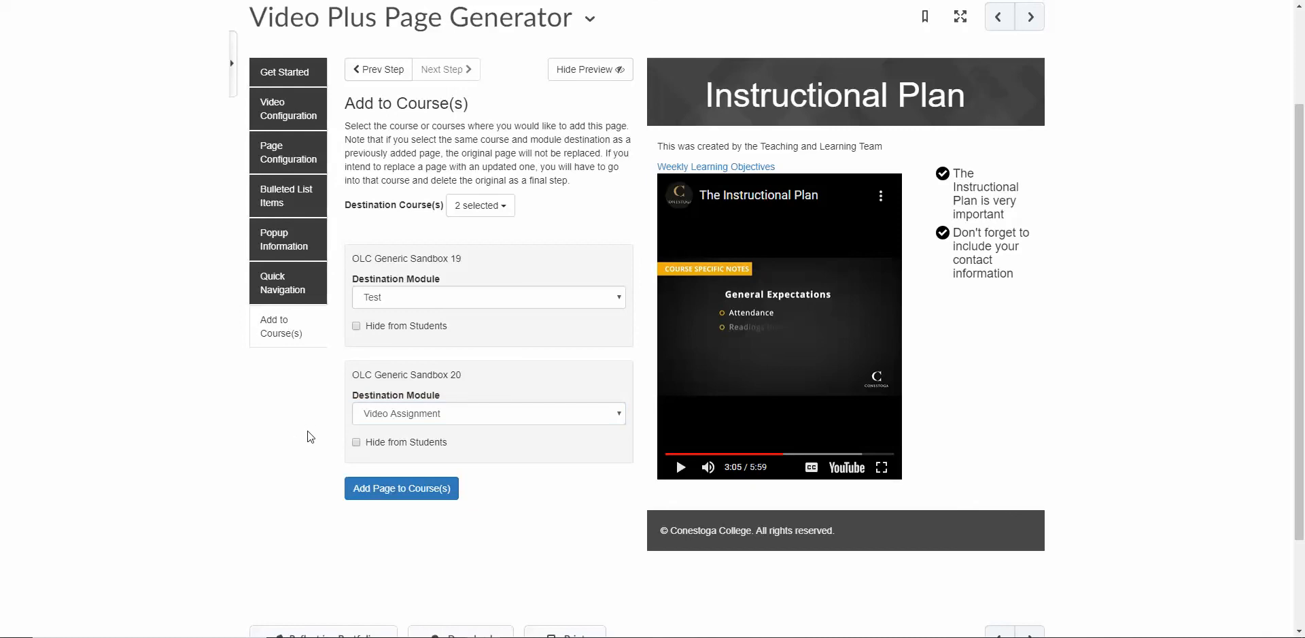
pyautogui.click(416, 495)
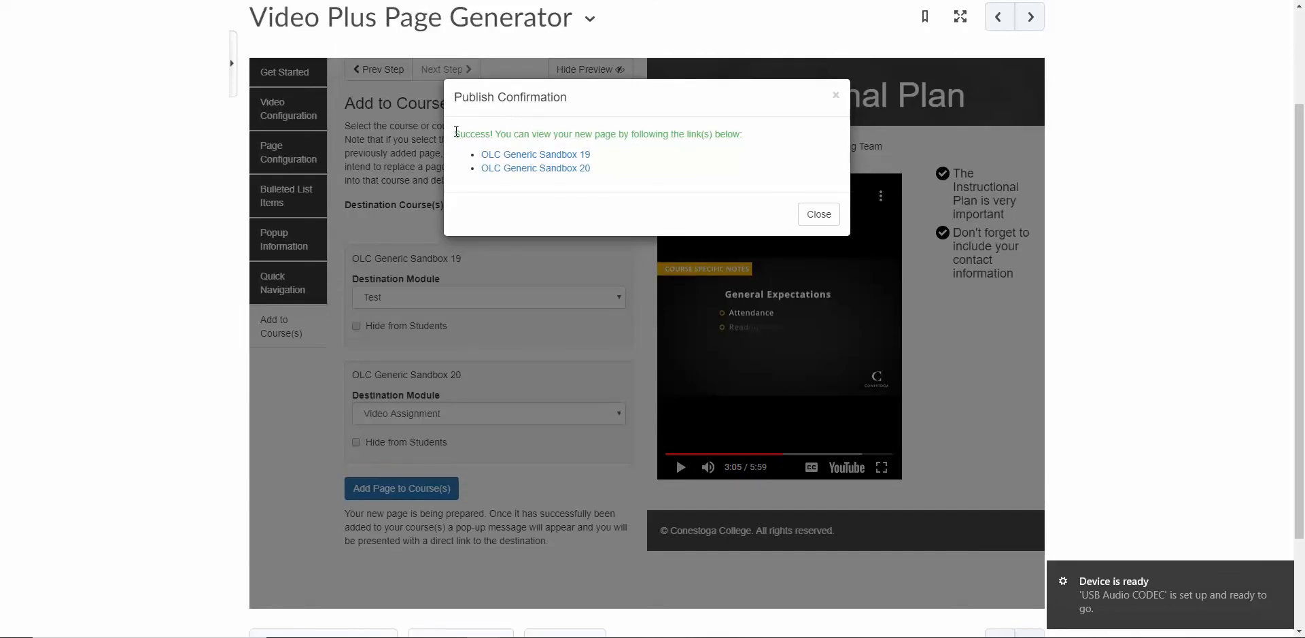
# - Follow the publish confirmation link to OLC Generic Sandbox 19 and open the new Instructional Plan page in its module
pyautogui.click(537, 159)
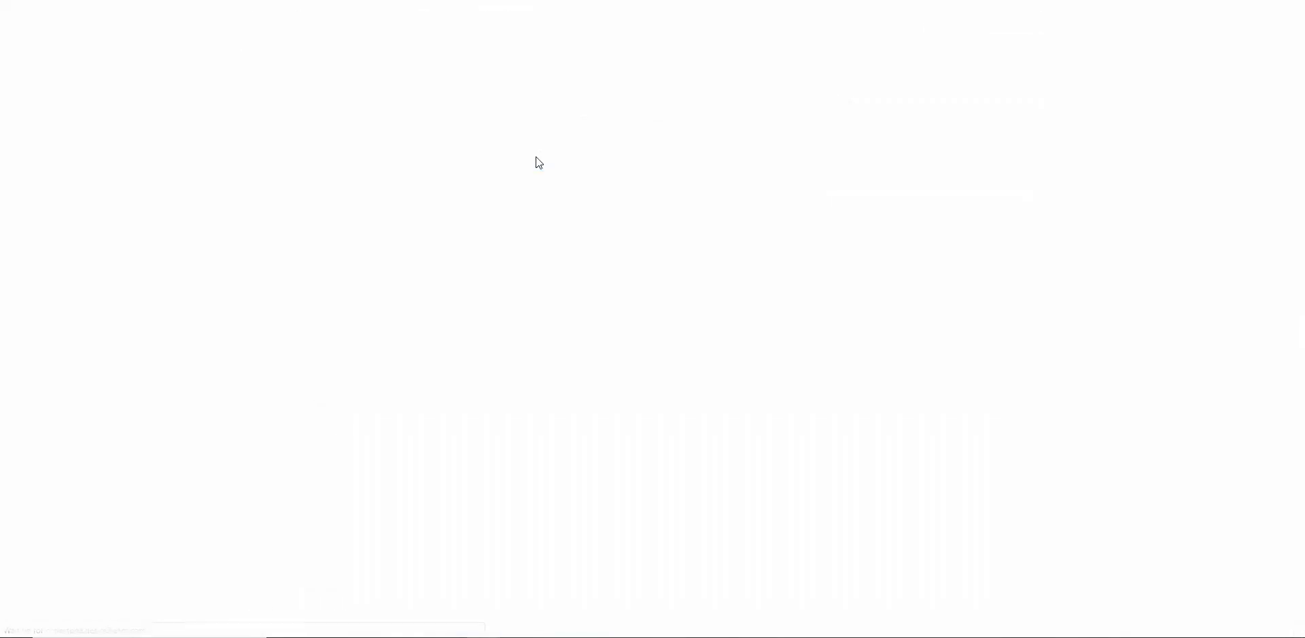
pyautogui.scroll(-11, 787, 193)
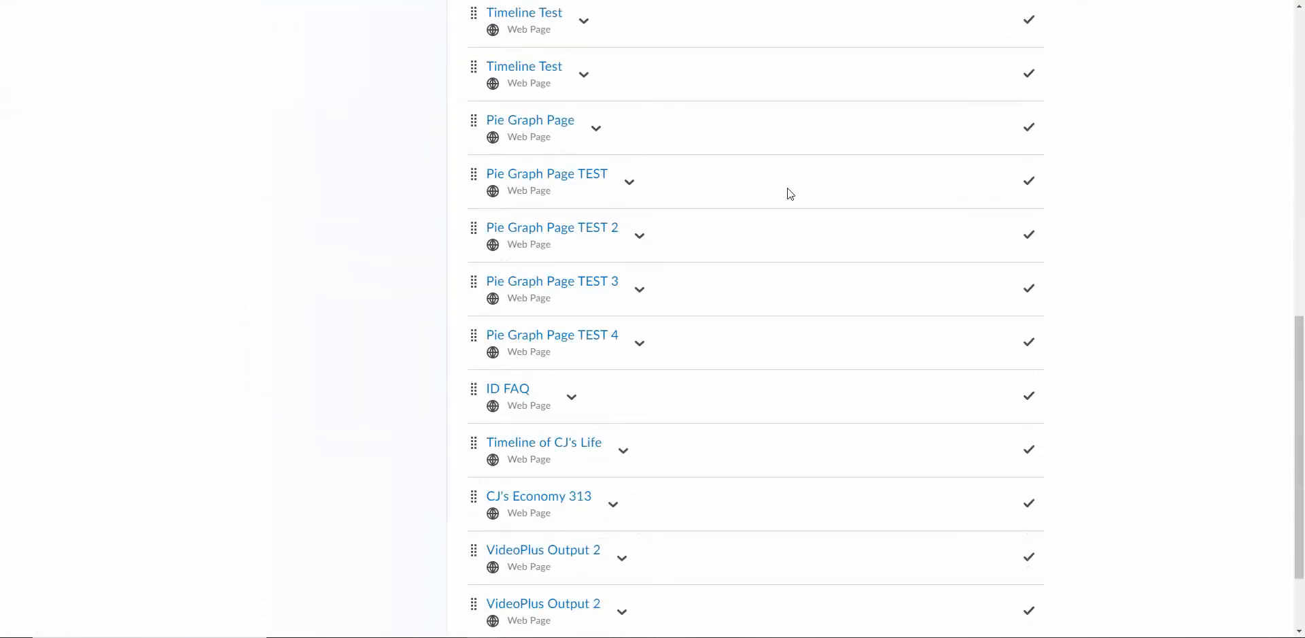
pyautogui.click(516, 550)
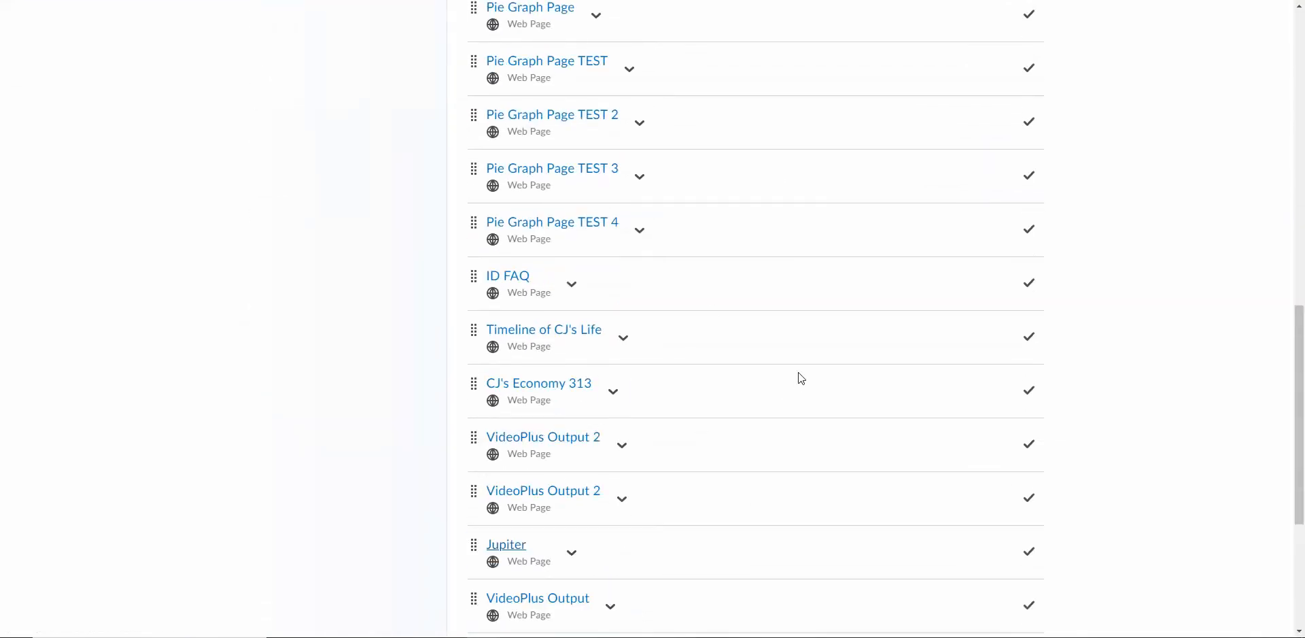
pyautogui.scroll(-5, 798, 375)
pyautogui.click(519, 528)
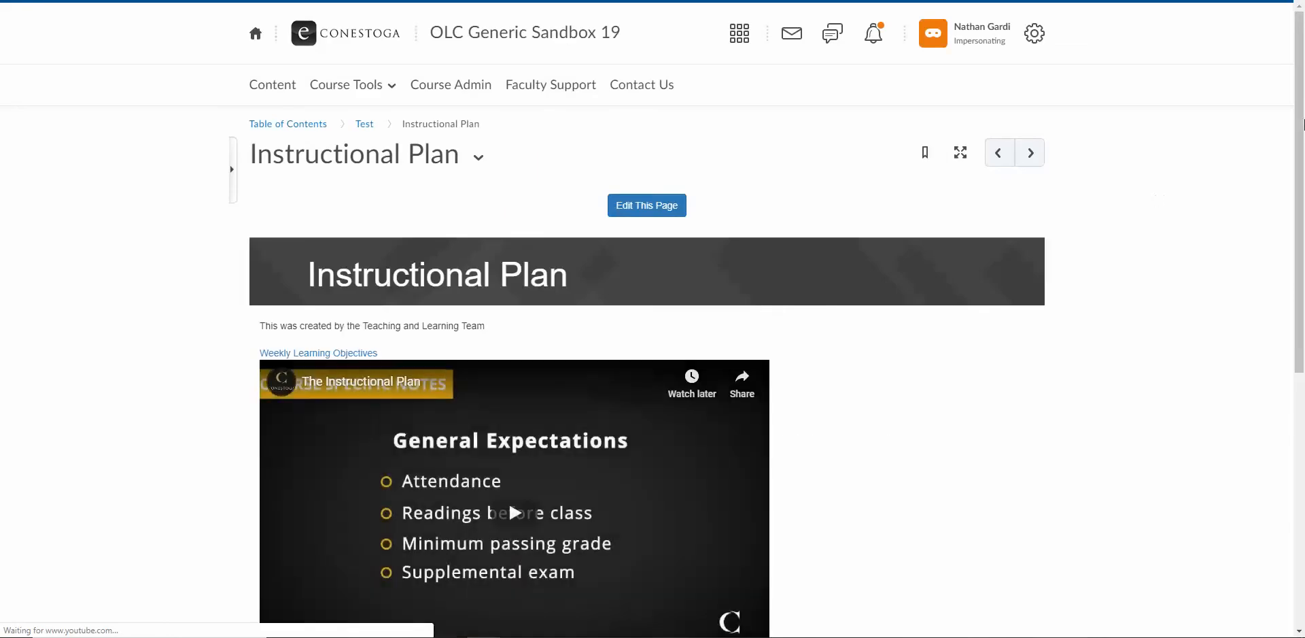
# - Play the published page's video to test the bullets, the "Weekly Learning Objectives" link and the end popup, and continue past the popup
pyautogui.scroll(-2, 1304, 146)
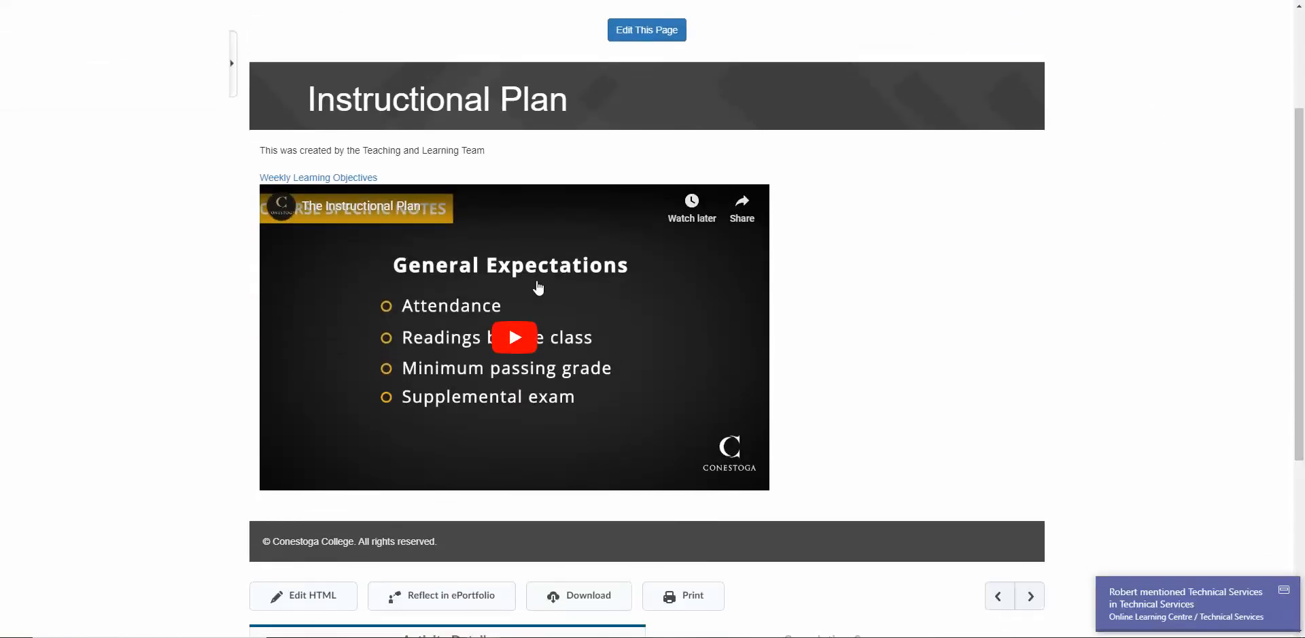
pyautogui.scroll(1, 632, 271)
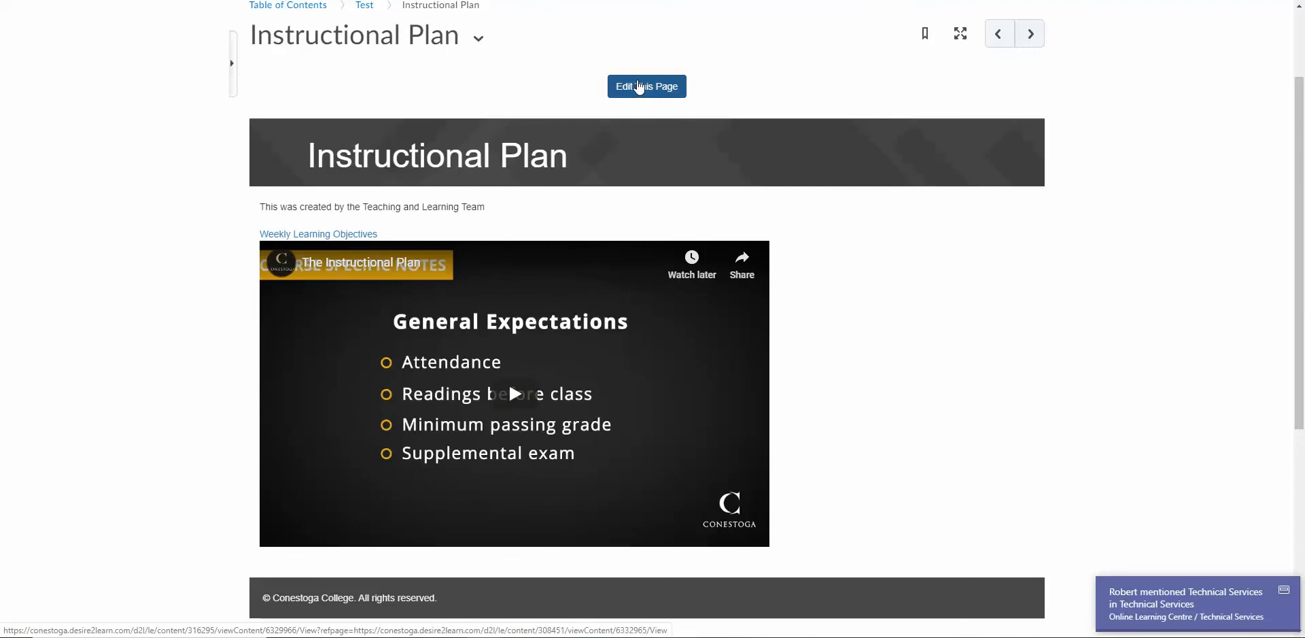
pyautogui.moveTo(295, 159); pyautogui.dragTo(391, 160)
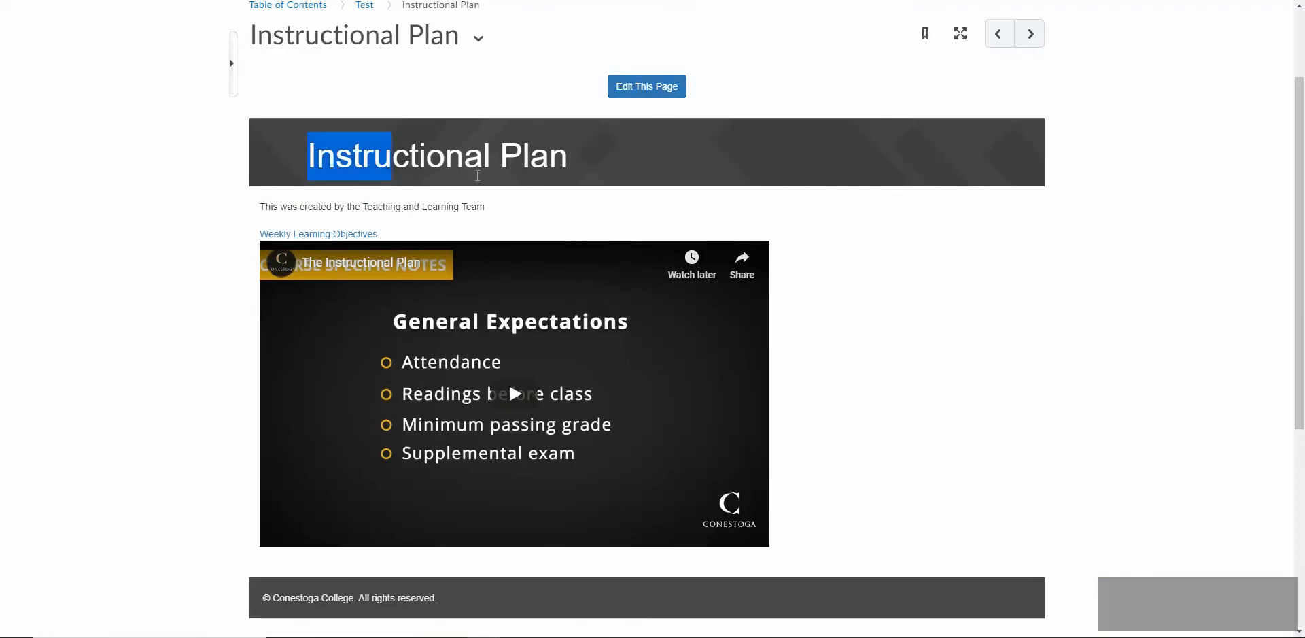
pyautogui.click(751, 183)
pyautogui.scroll(-1, 716, 165)
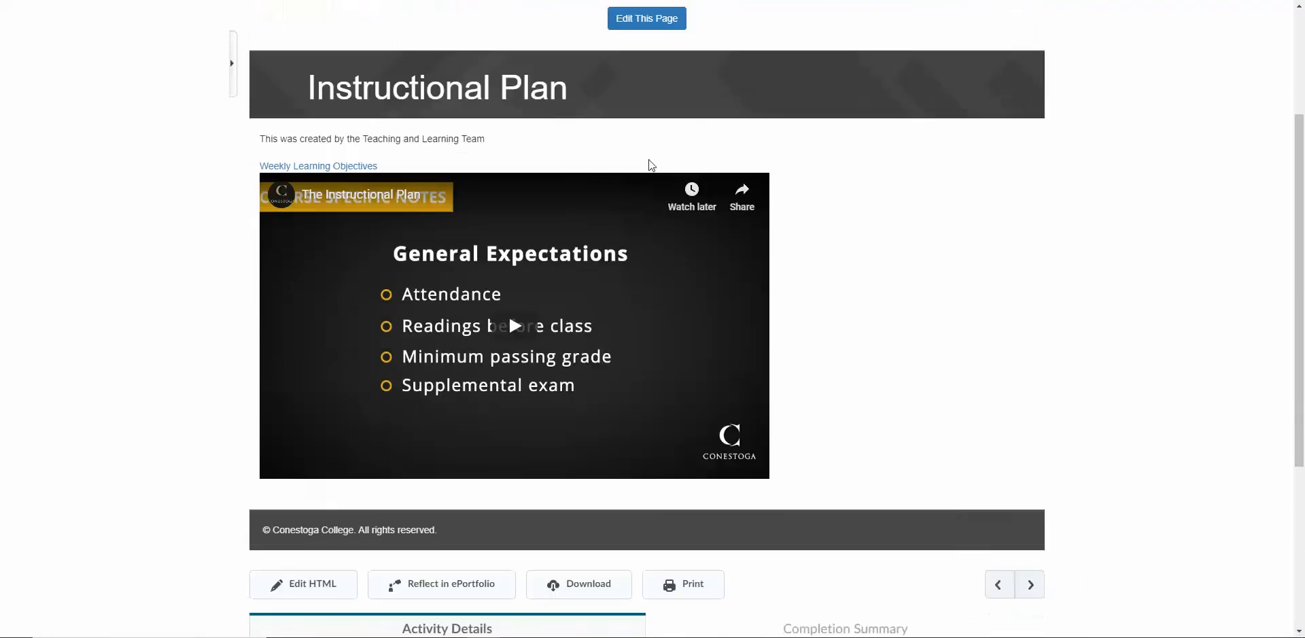
pyautogui.click(521, 330)
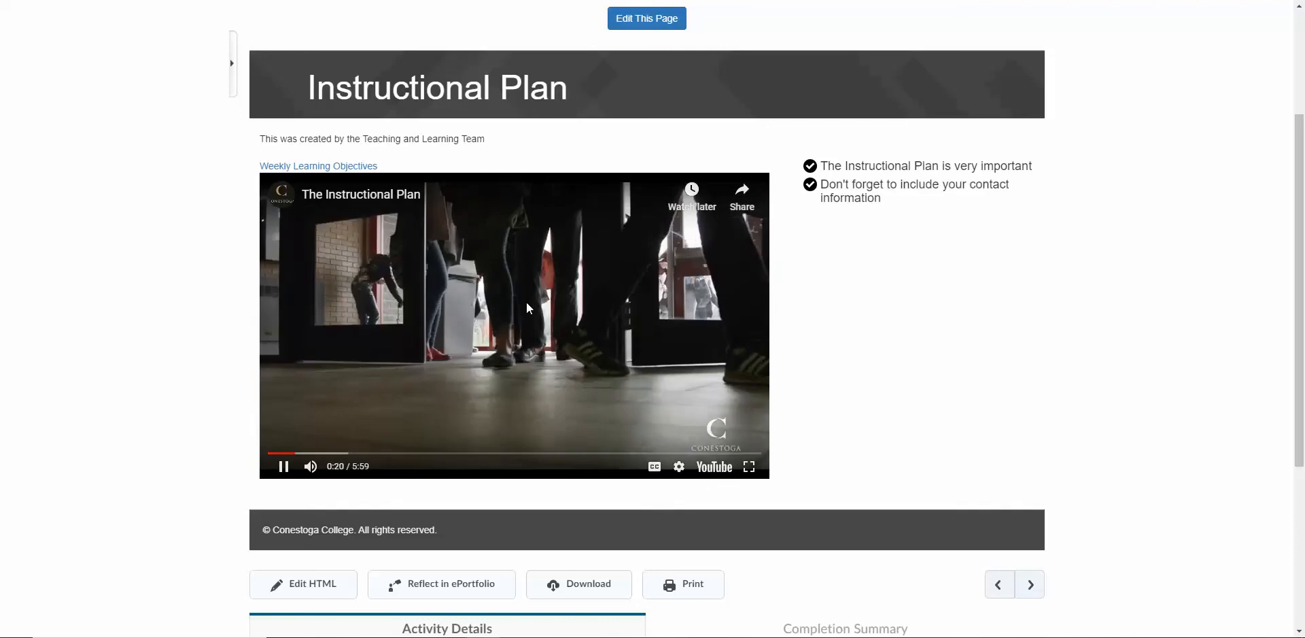
pyautogui.click(332, 168)
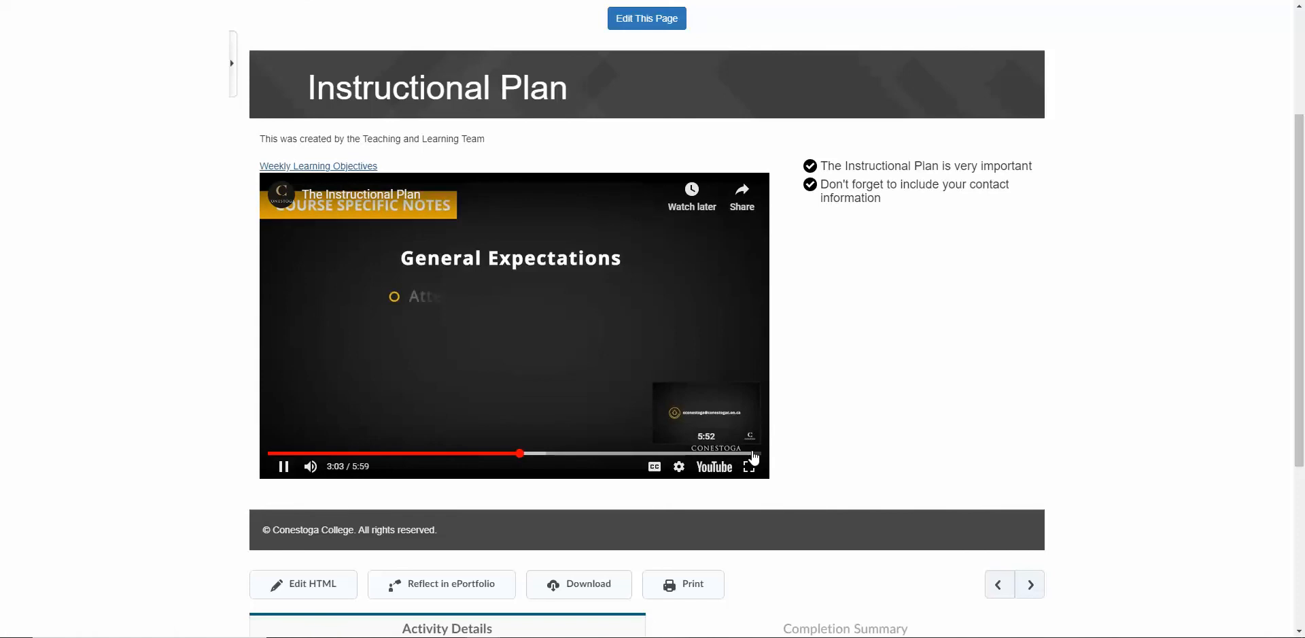
pyautogui.click(754, 453)
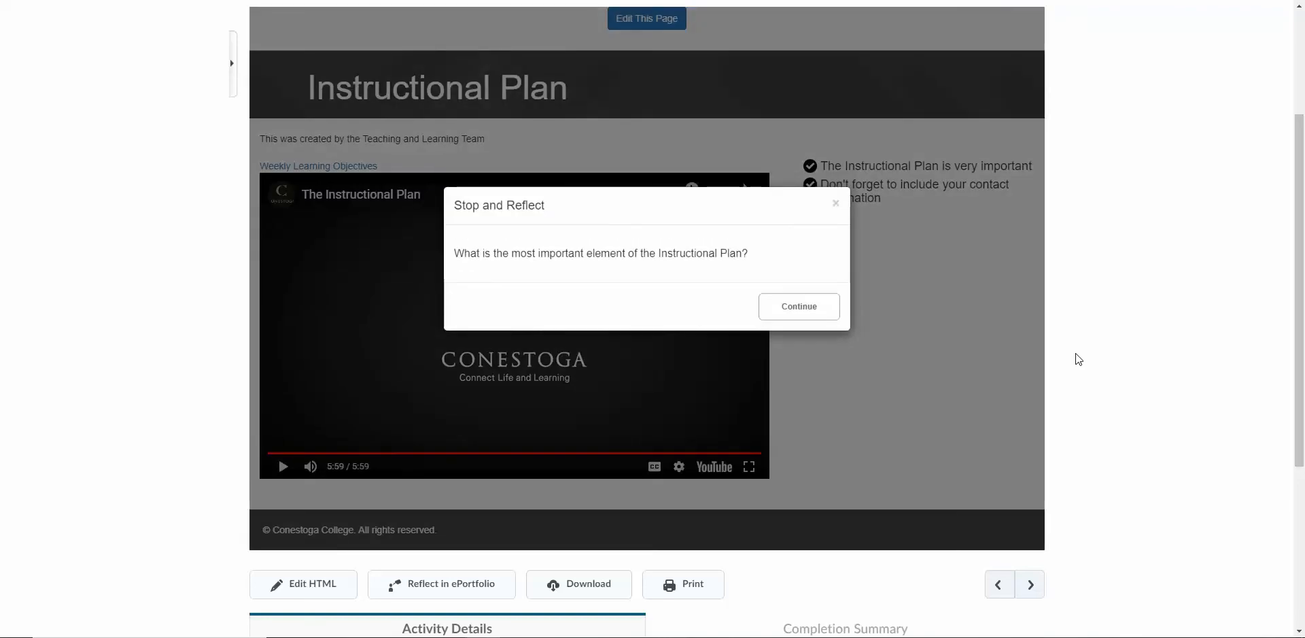
pyautogui.click(816, 305)
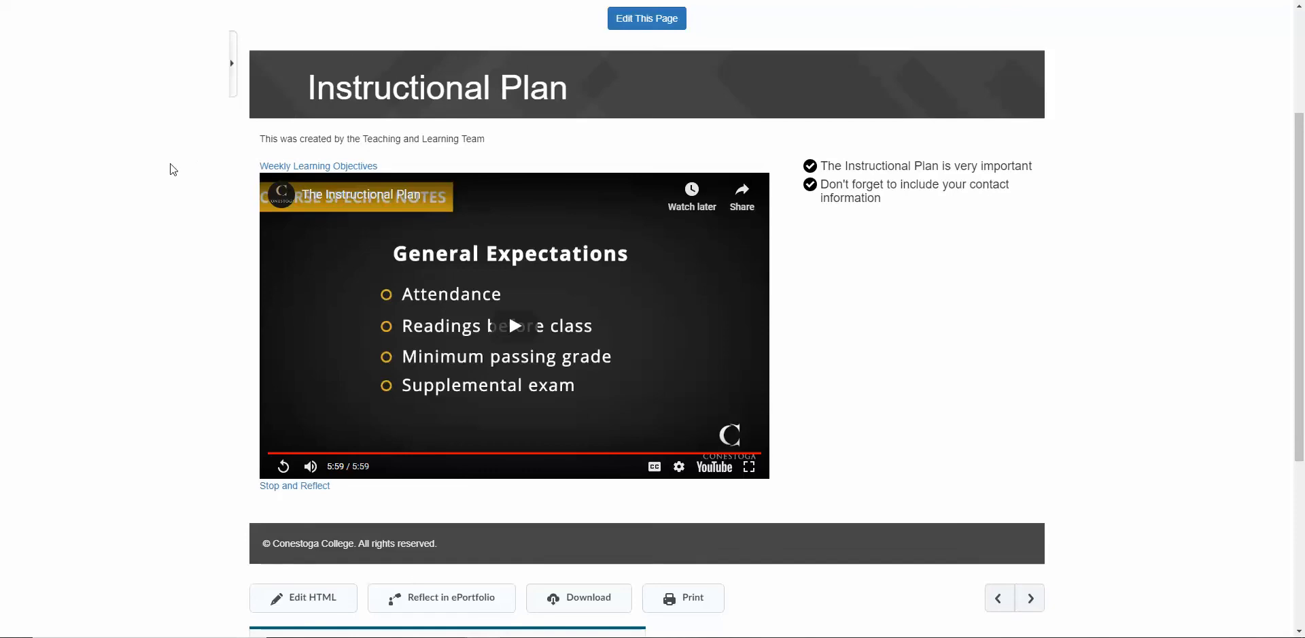
# - Reopen the published Instructional Plan page for editing and review its video configuration, page configuration and bulleted list items
pyautogui.scroll(1, 819, 301)
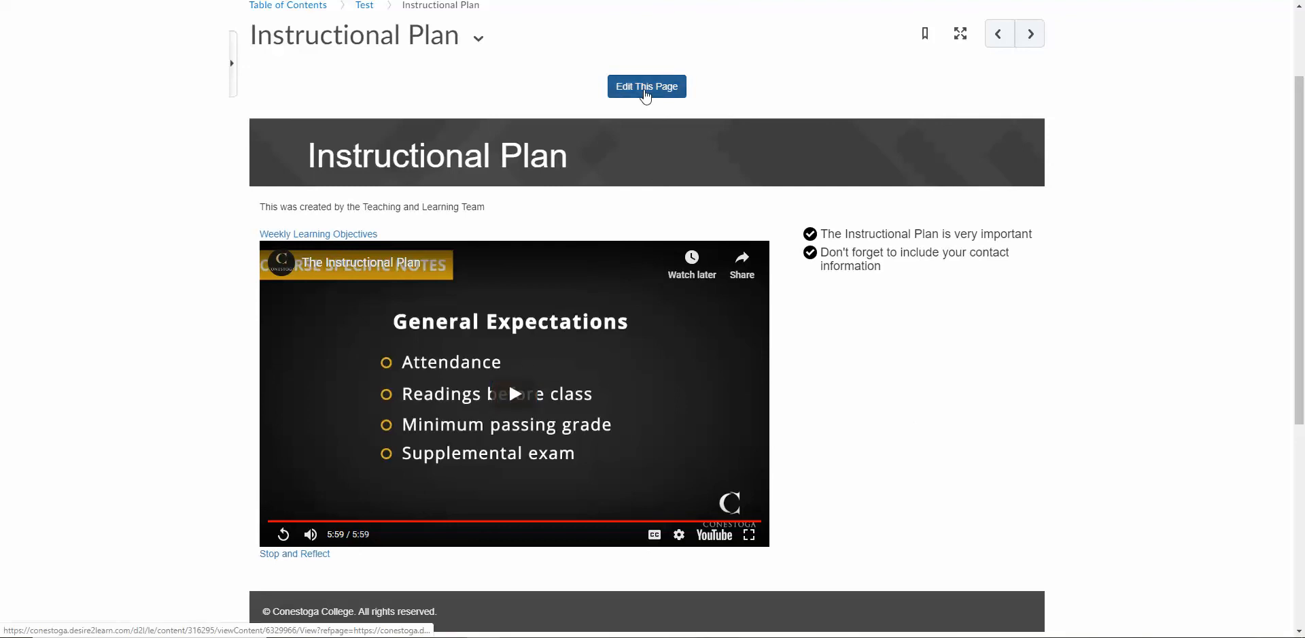
pyautogui.click(646, 95)
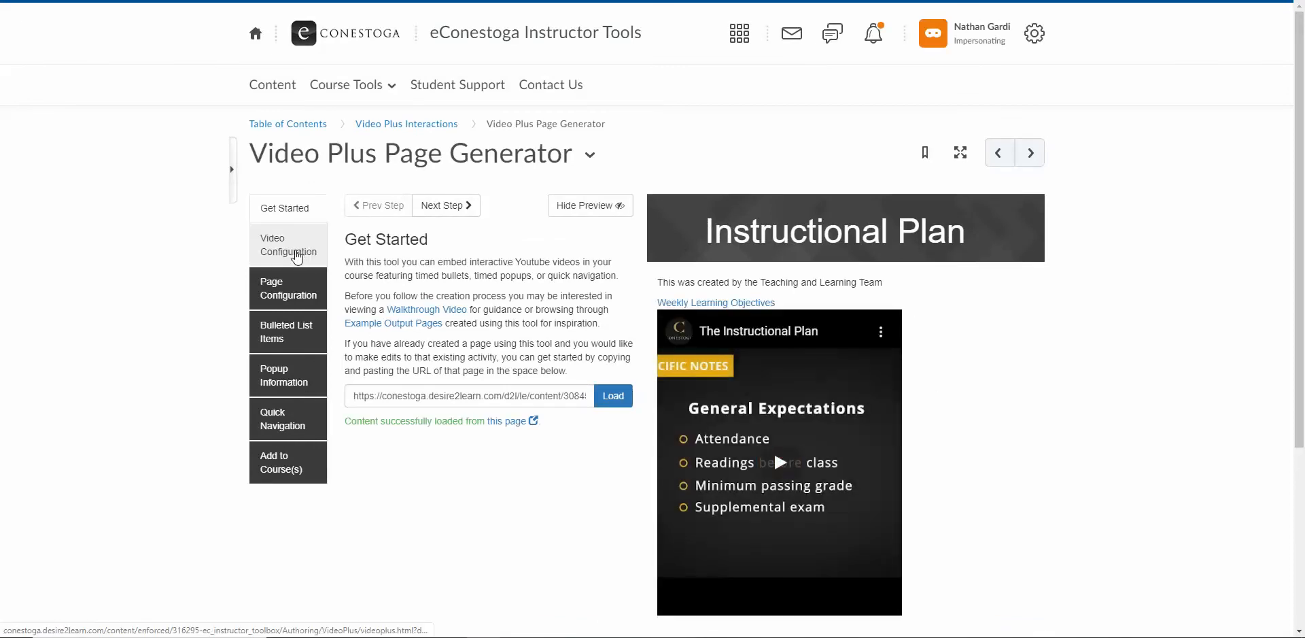
pyautogui.click(298, 254)
pyautogui.click(297, 293)
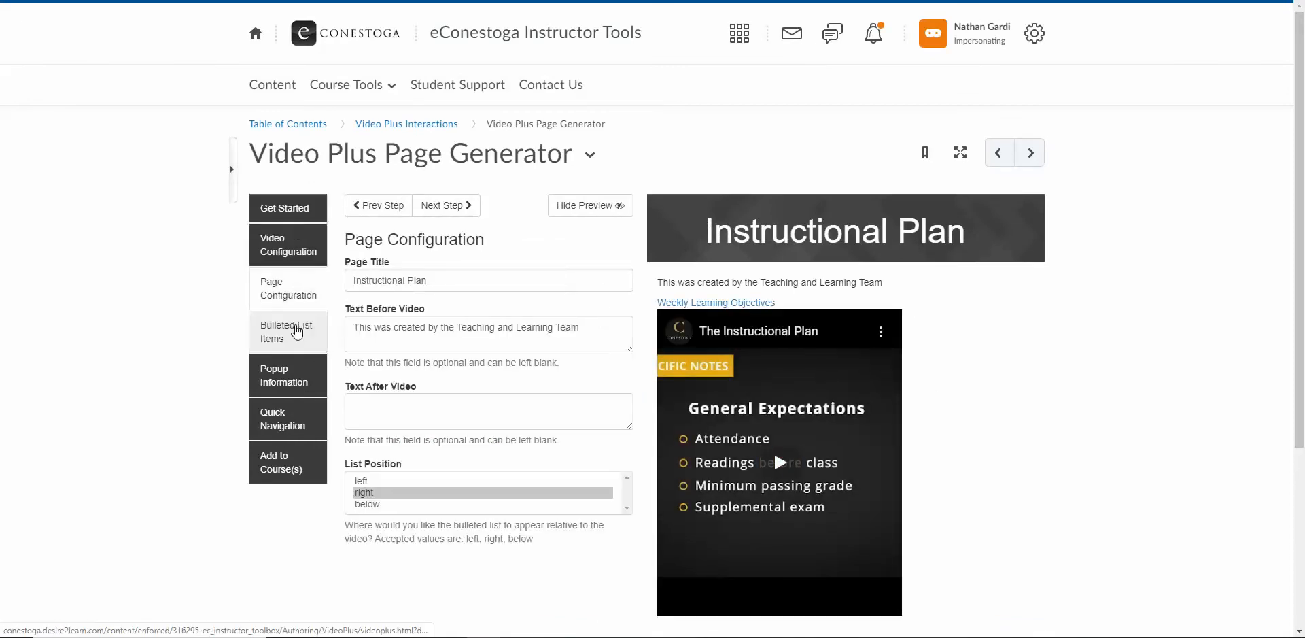
pyautogui.click(288, 333)
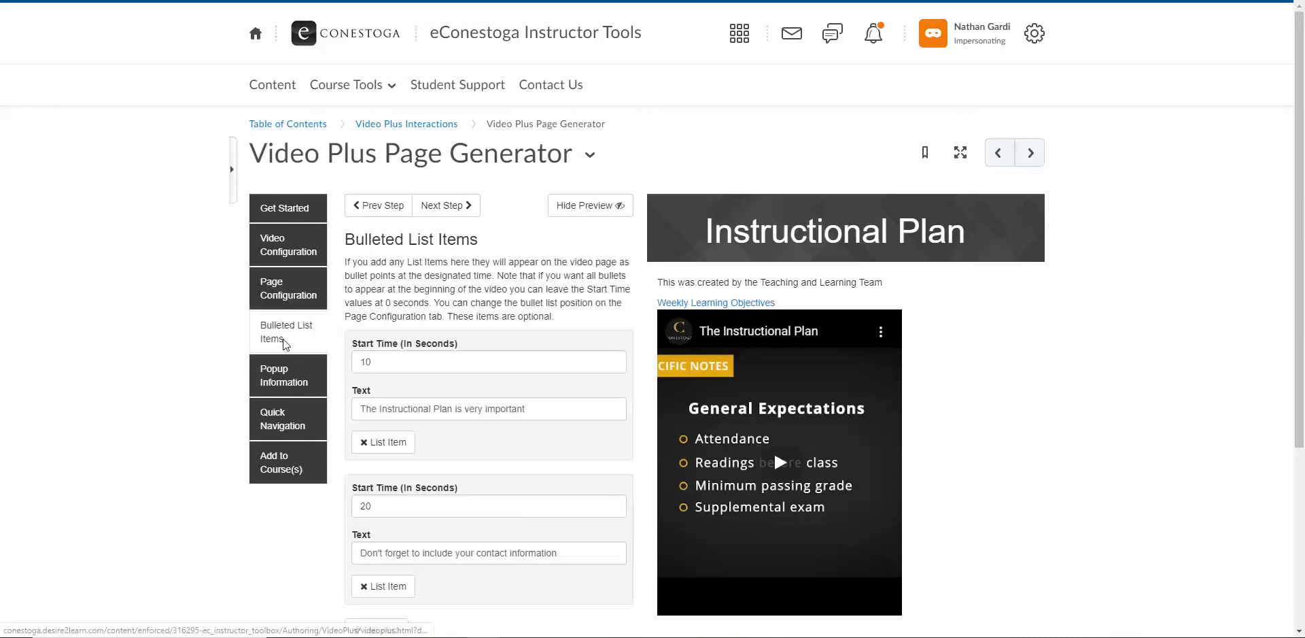
pyautogui.scroll(-2, 465, 347)
# - Review the page's popup information and quick navigation entries, and look over the bulleted list items again
pyautogui.click(303, 253)
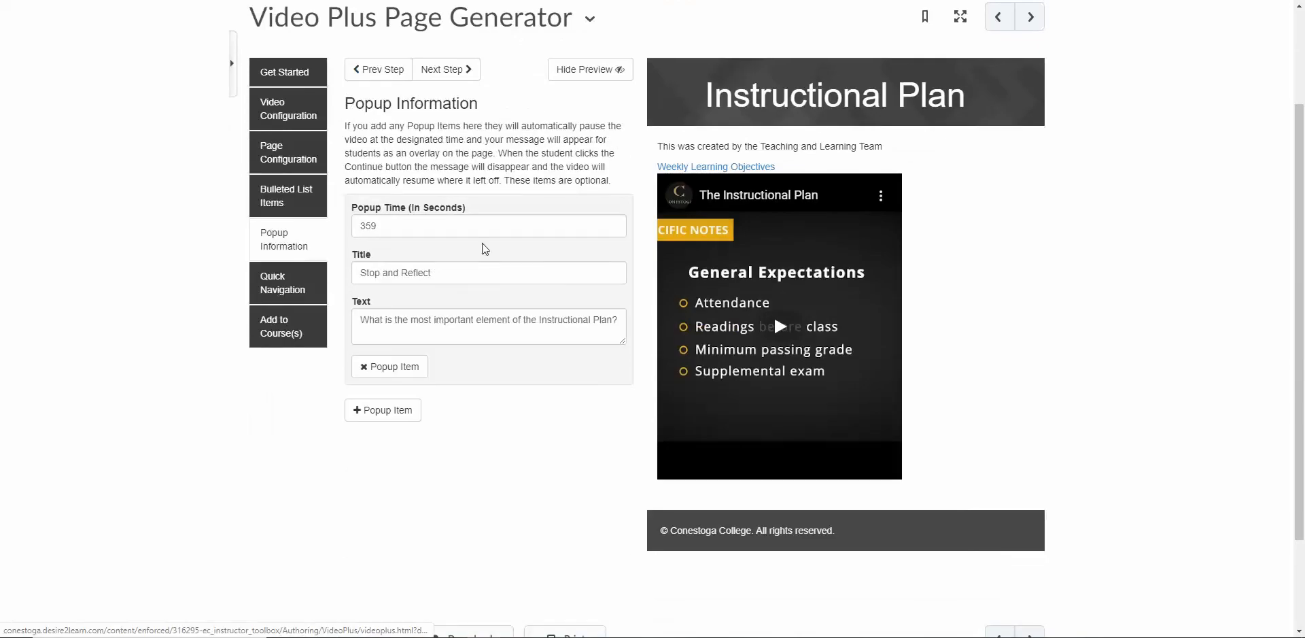
pyautogui.click(298, 294)
pyautogui.scroll(2, 500, 324)
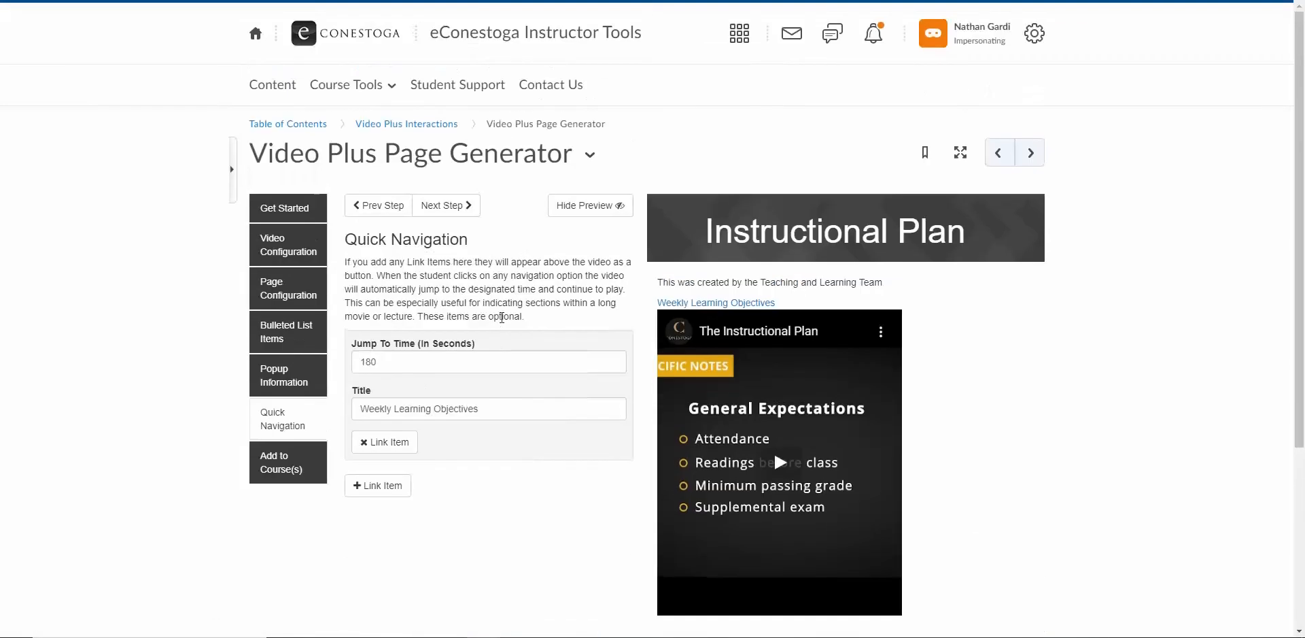
pyautogui.click(295, 326)
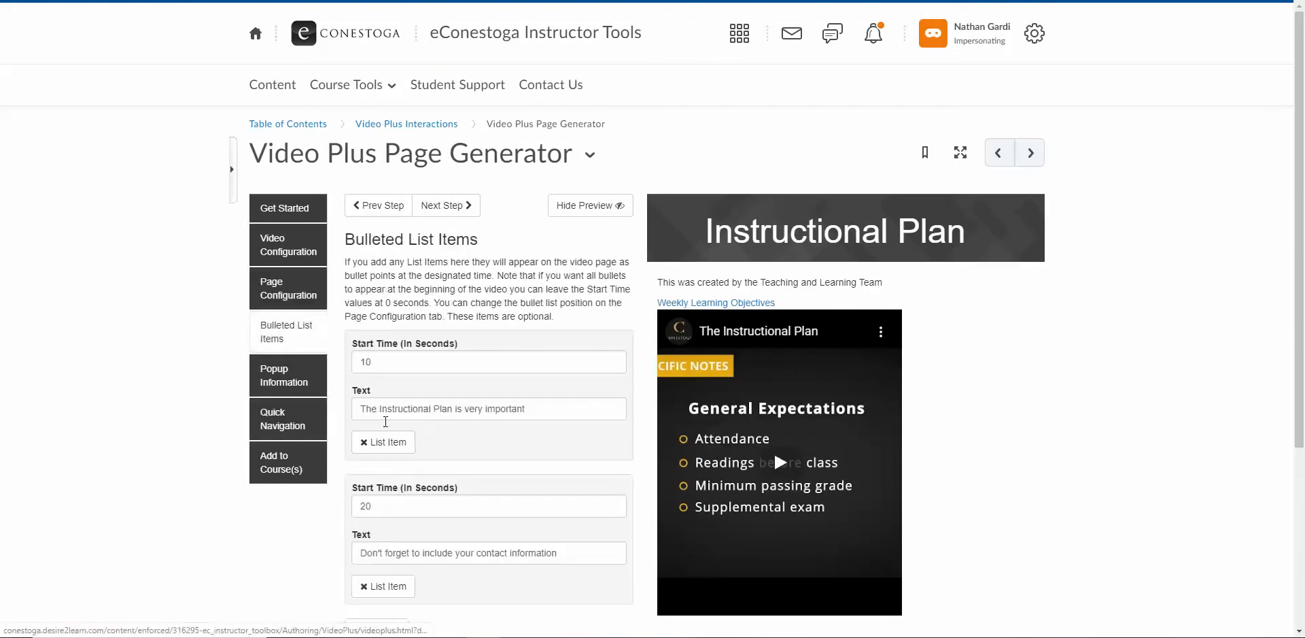
pyautogui.scroll(-2, 490, 340)
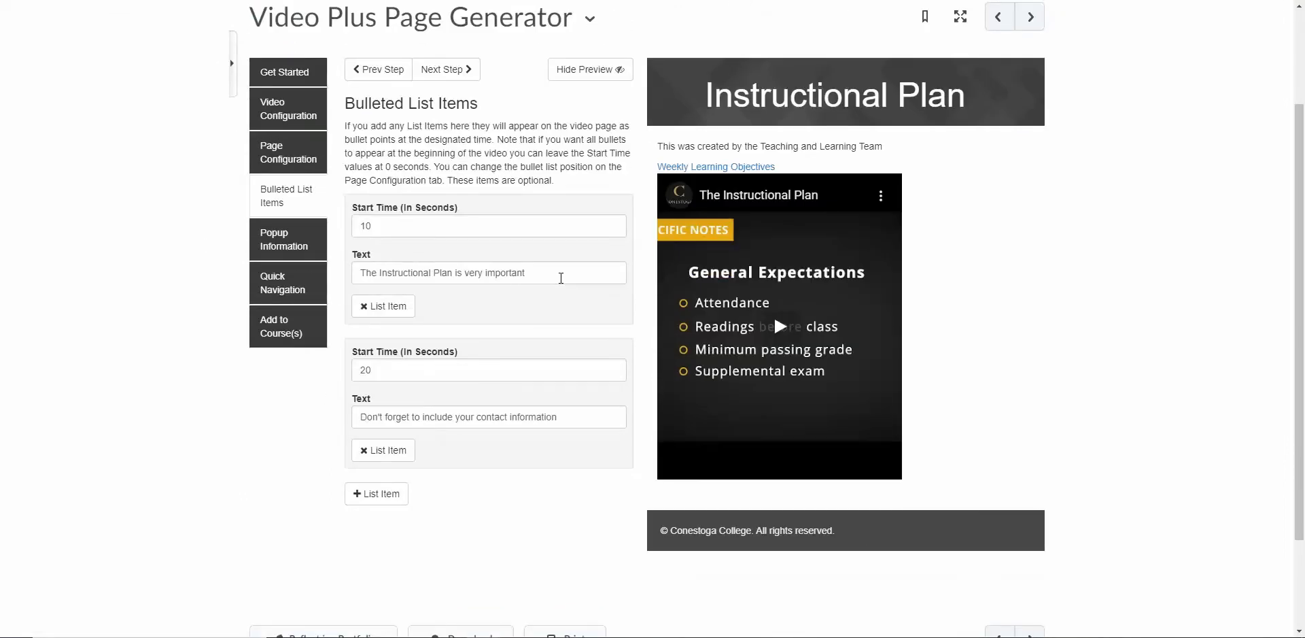
# - Check the Test destination module option for OLC Generic Sandbox 19, and return to the eConestoga Instructor Tools home page
pyautogui.click(279, 326)
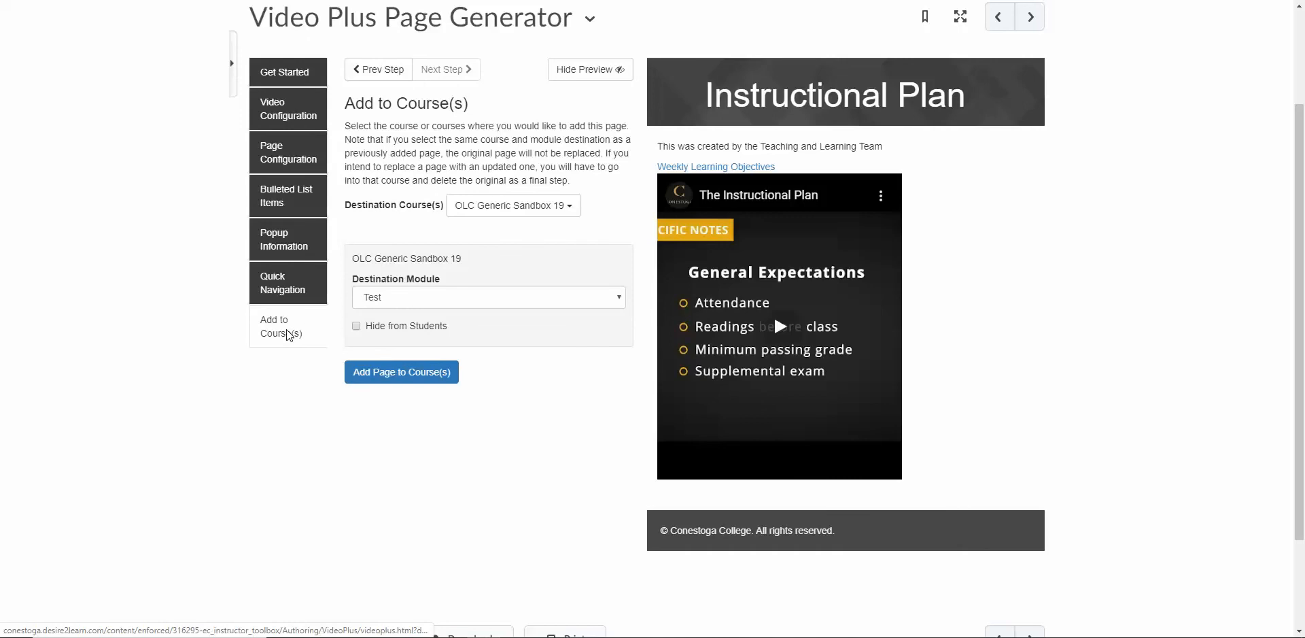
pyautogui.click(481, 299)
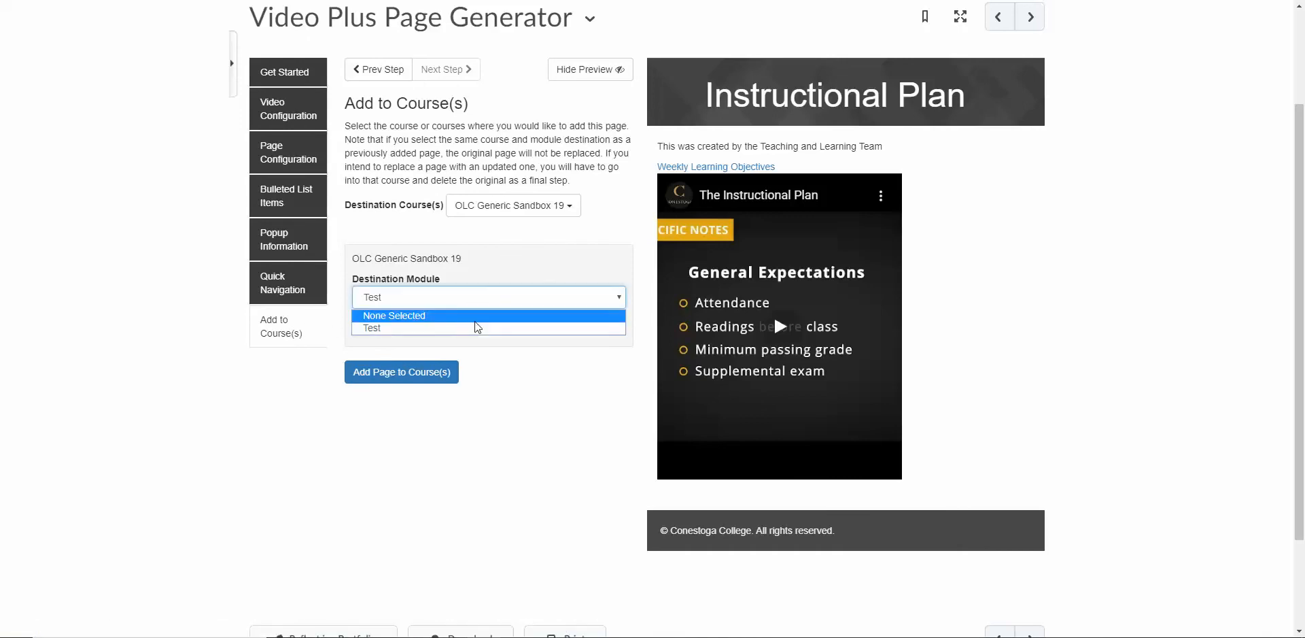
pyautogui.click(480, 328)
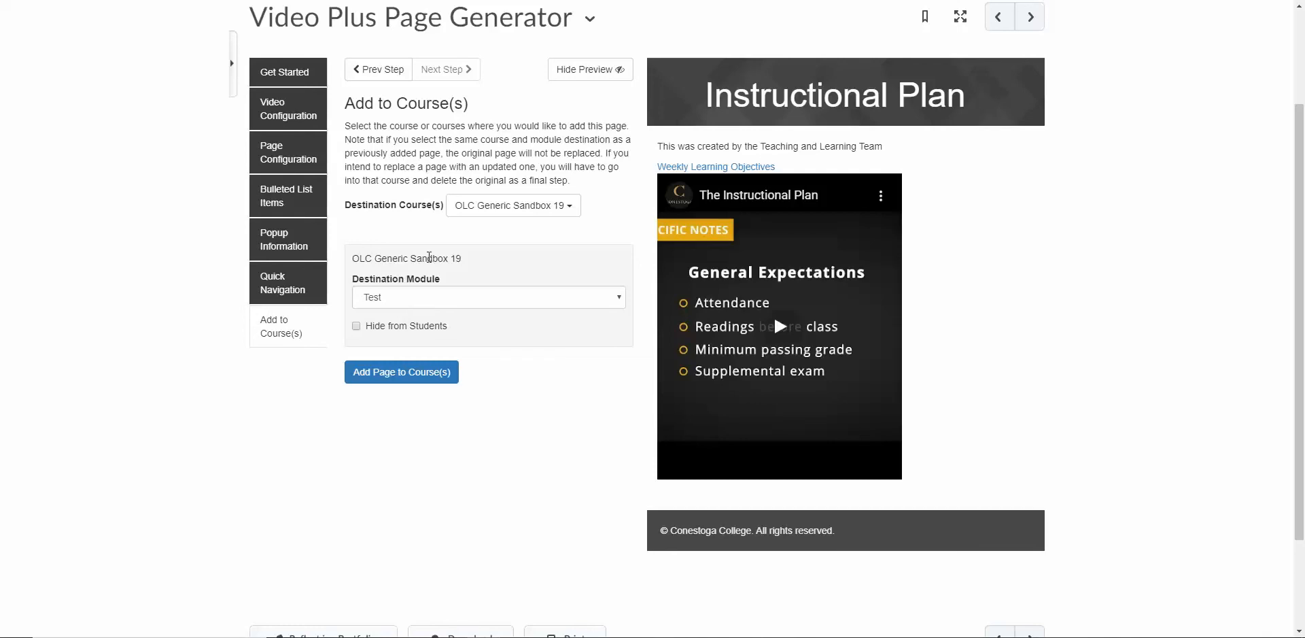
pyautogui.scroll(2, 422, 286)
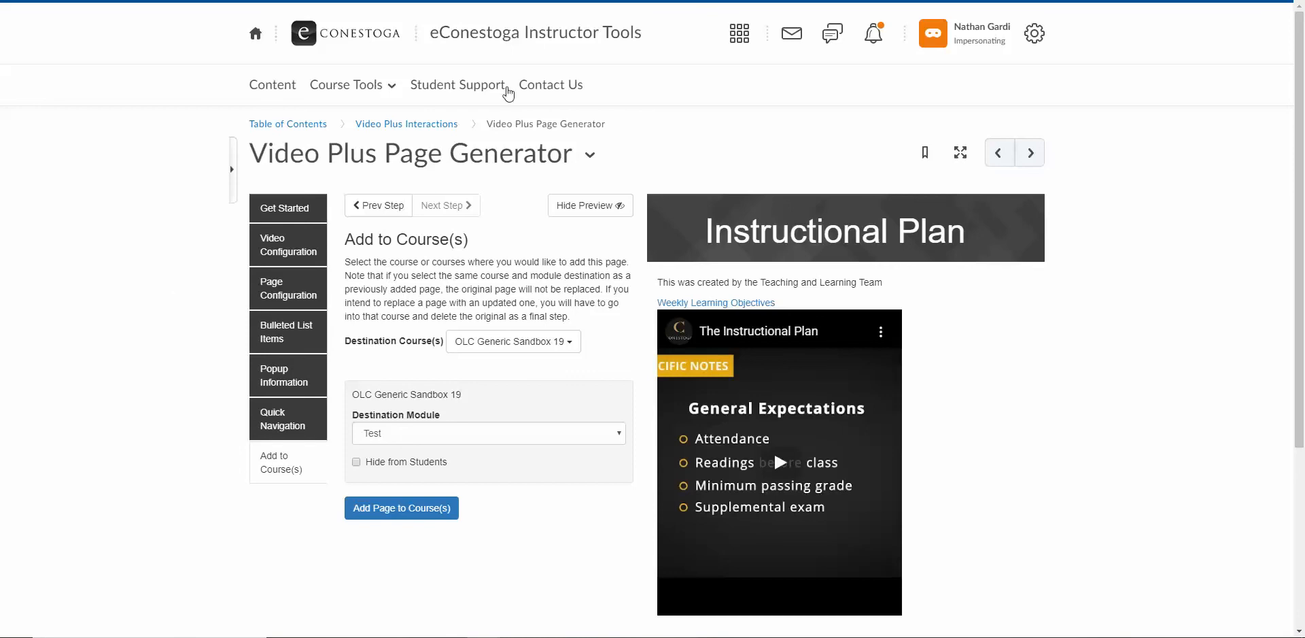
pyautogui.click(527, 36)
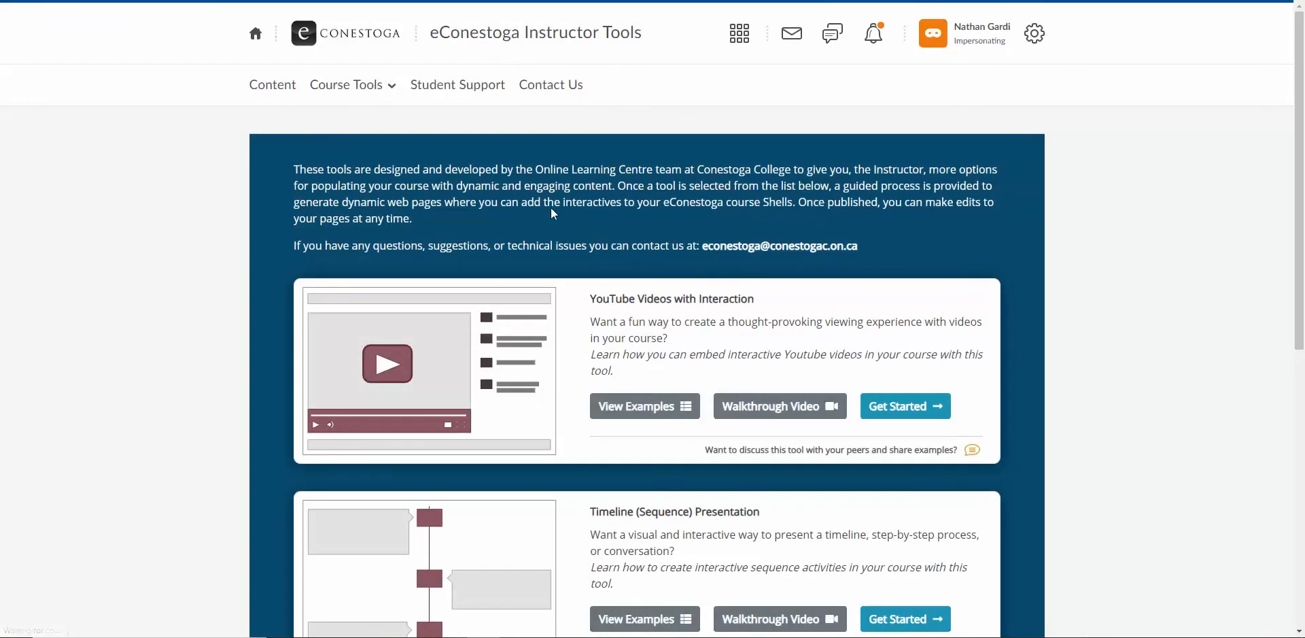